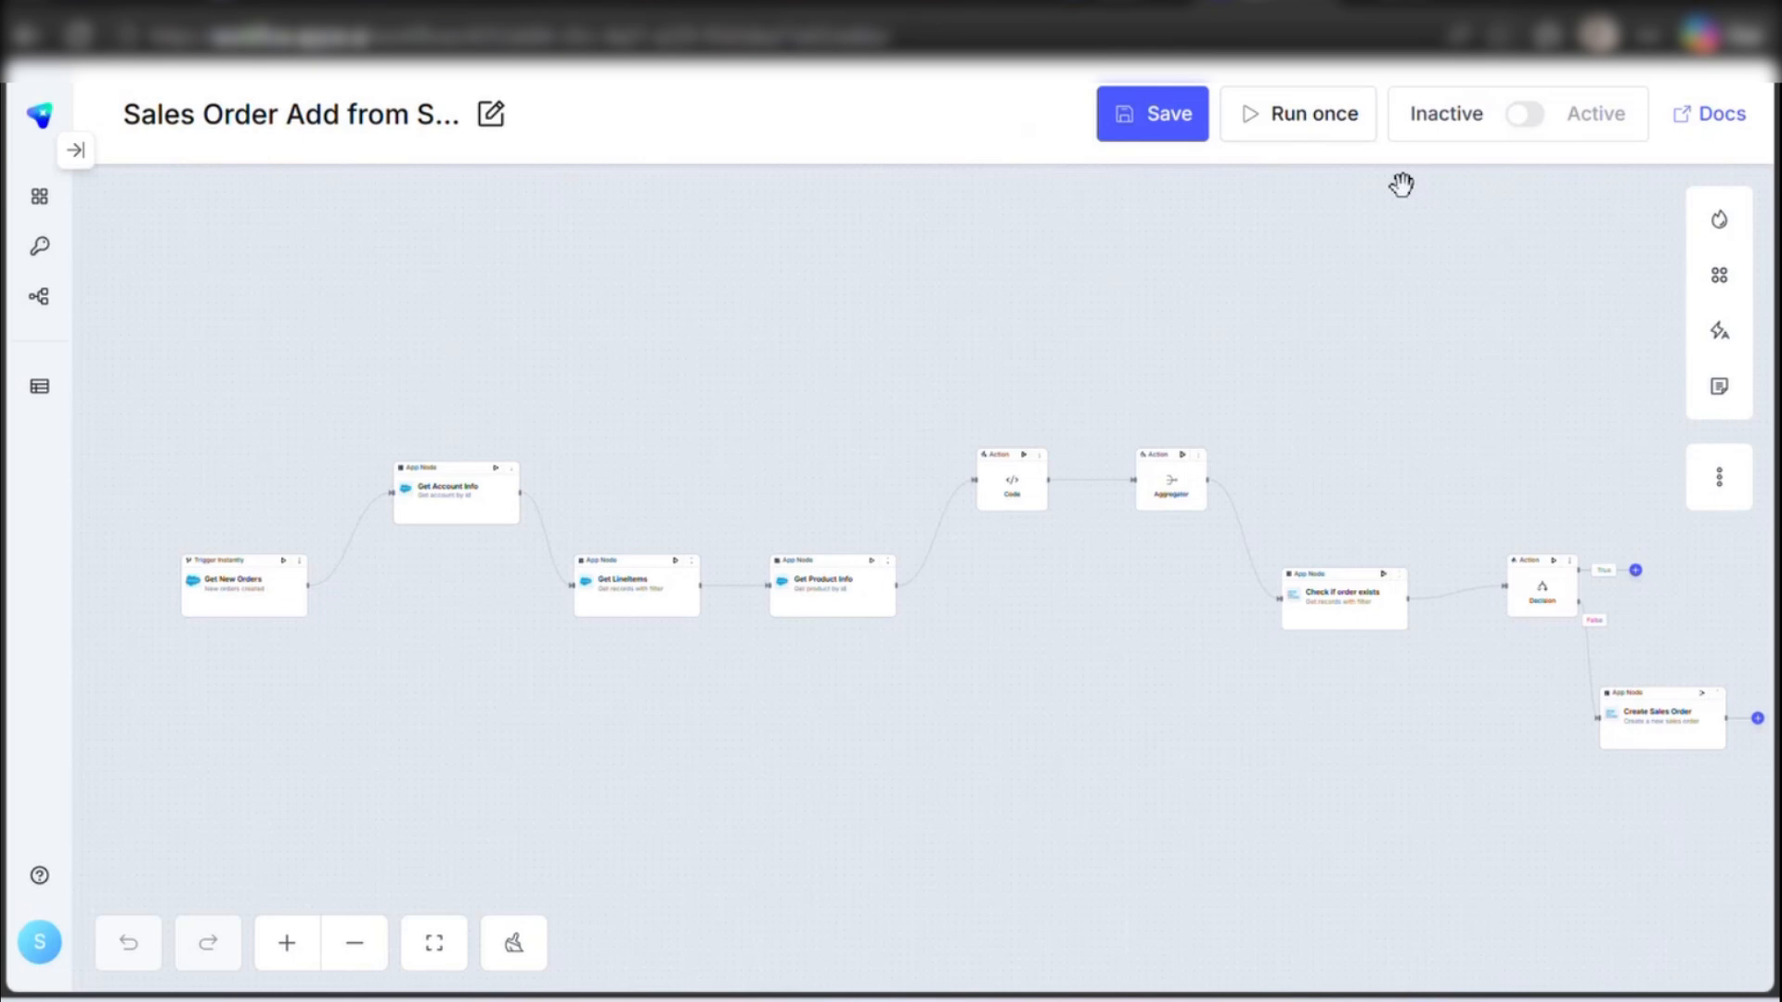
- Switch to Salesforce and set the new order's account to Florim USA by searching the account lookup for "Florim"
left_click(1151, 16)
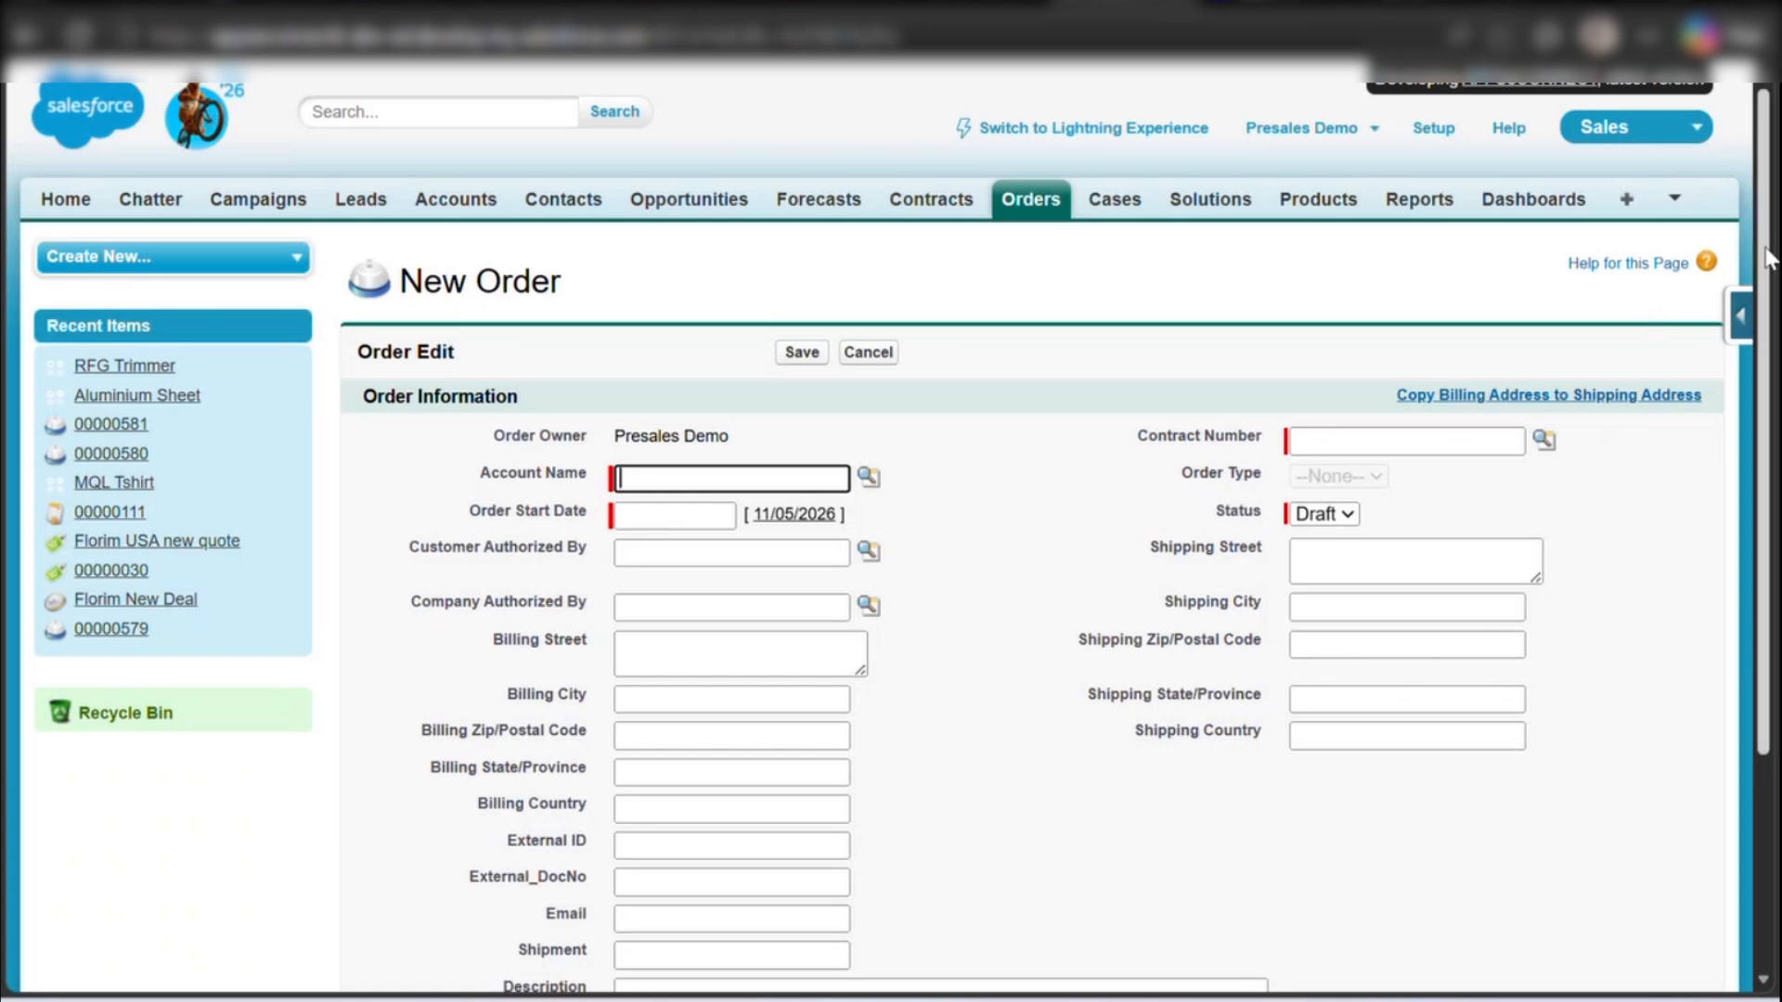
left_click_drag(1769, 258, 1769, 385)
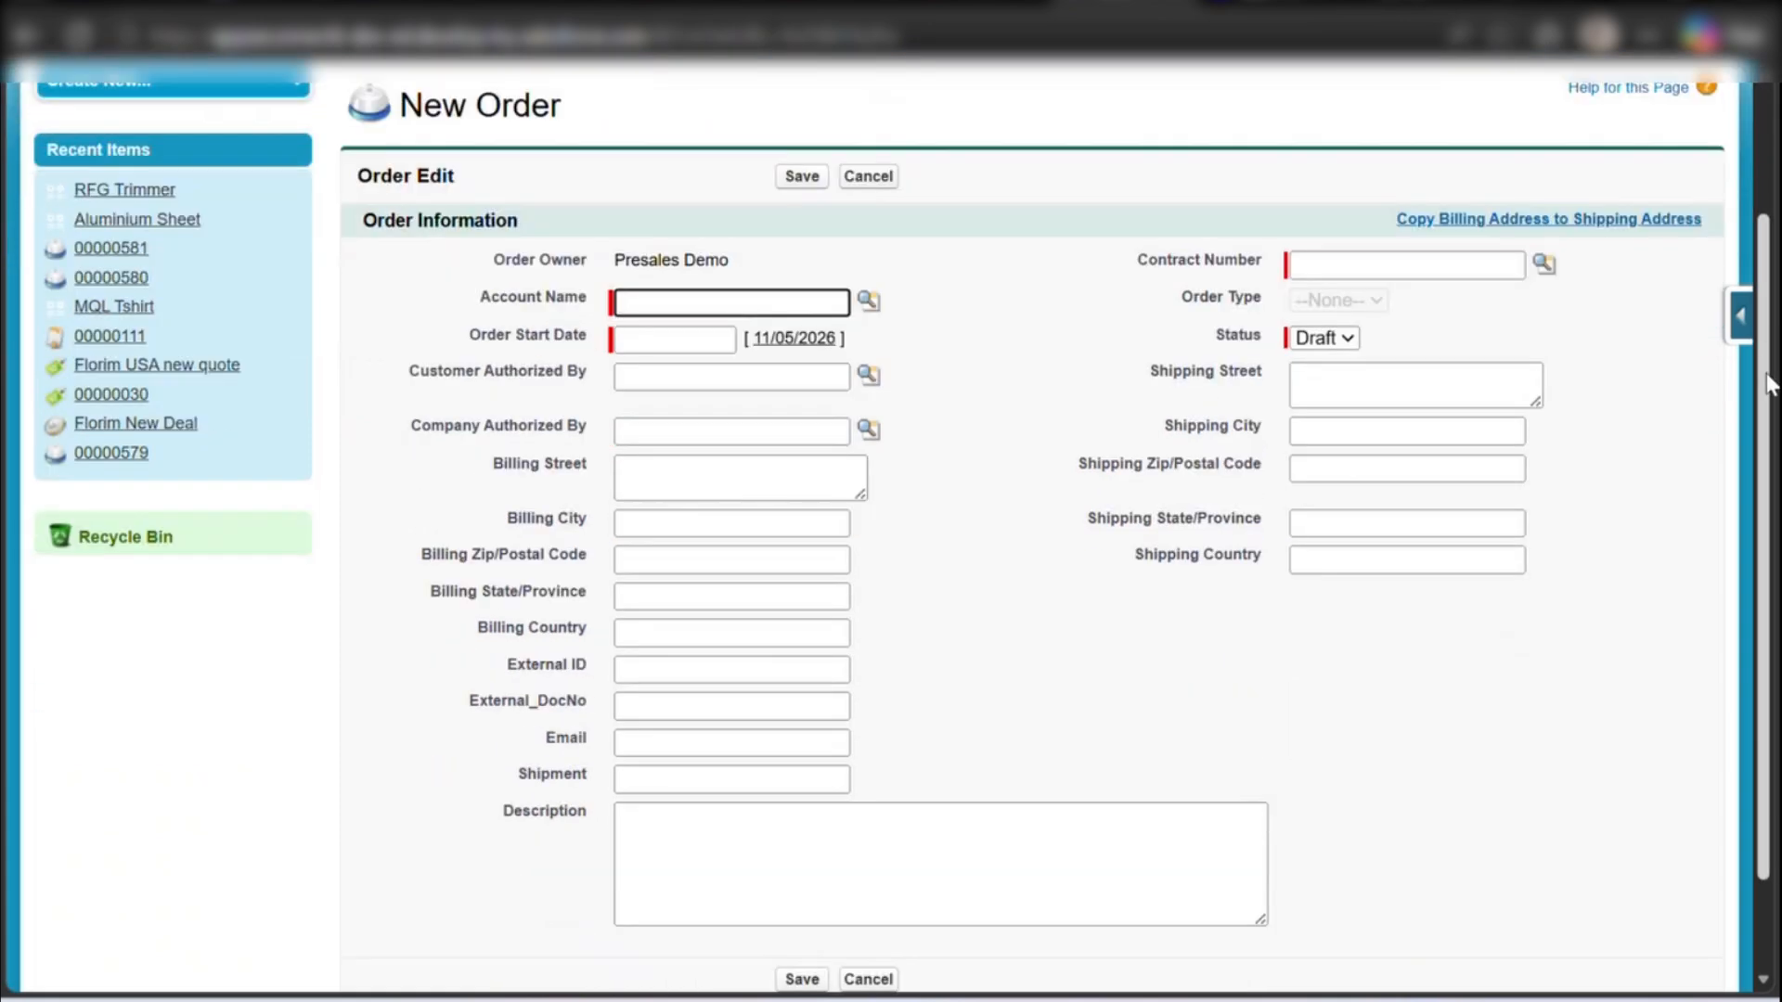
left_click(869, 301)
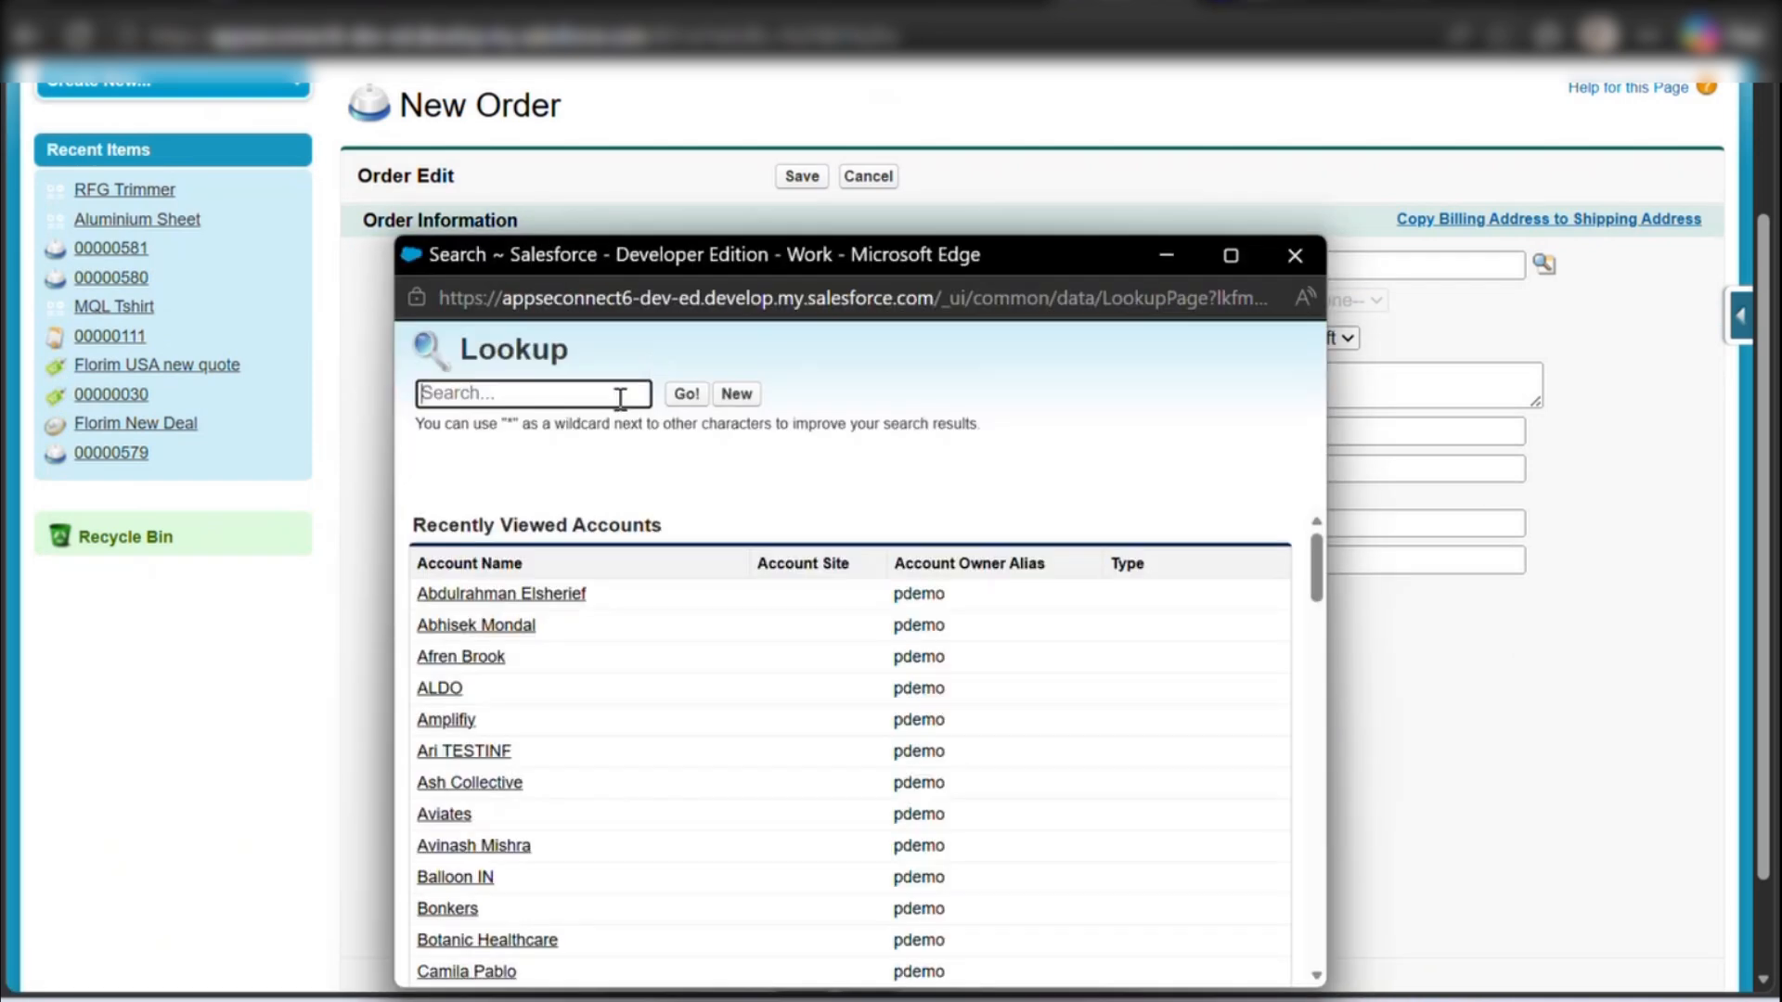
type("Florim")
left_click(646, 468)
key("Return")
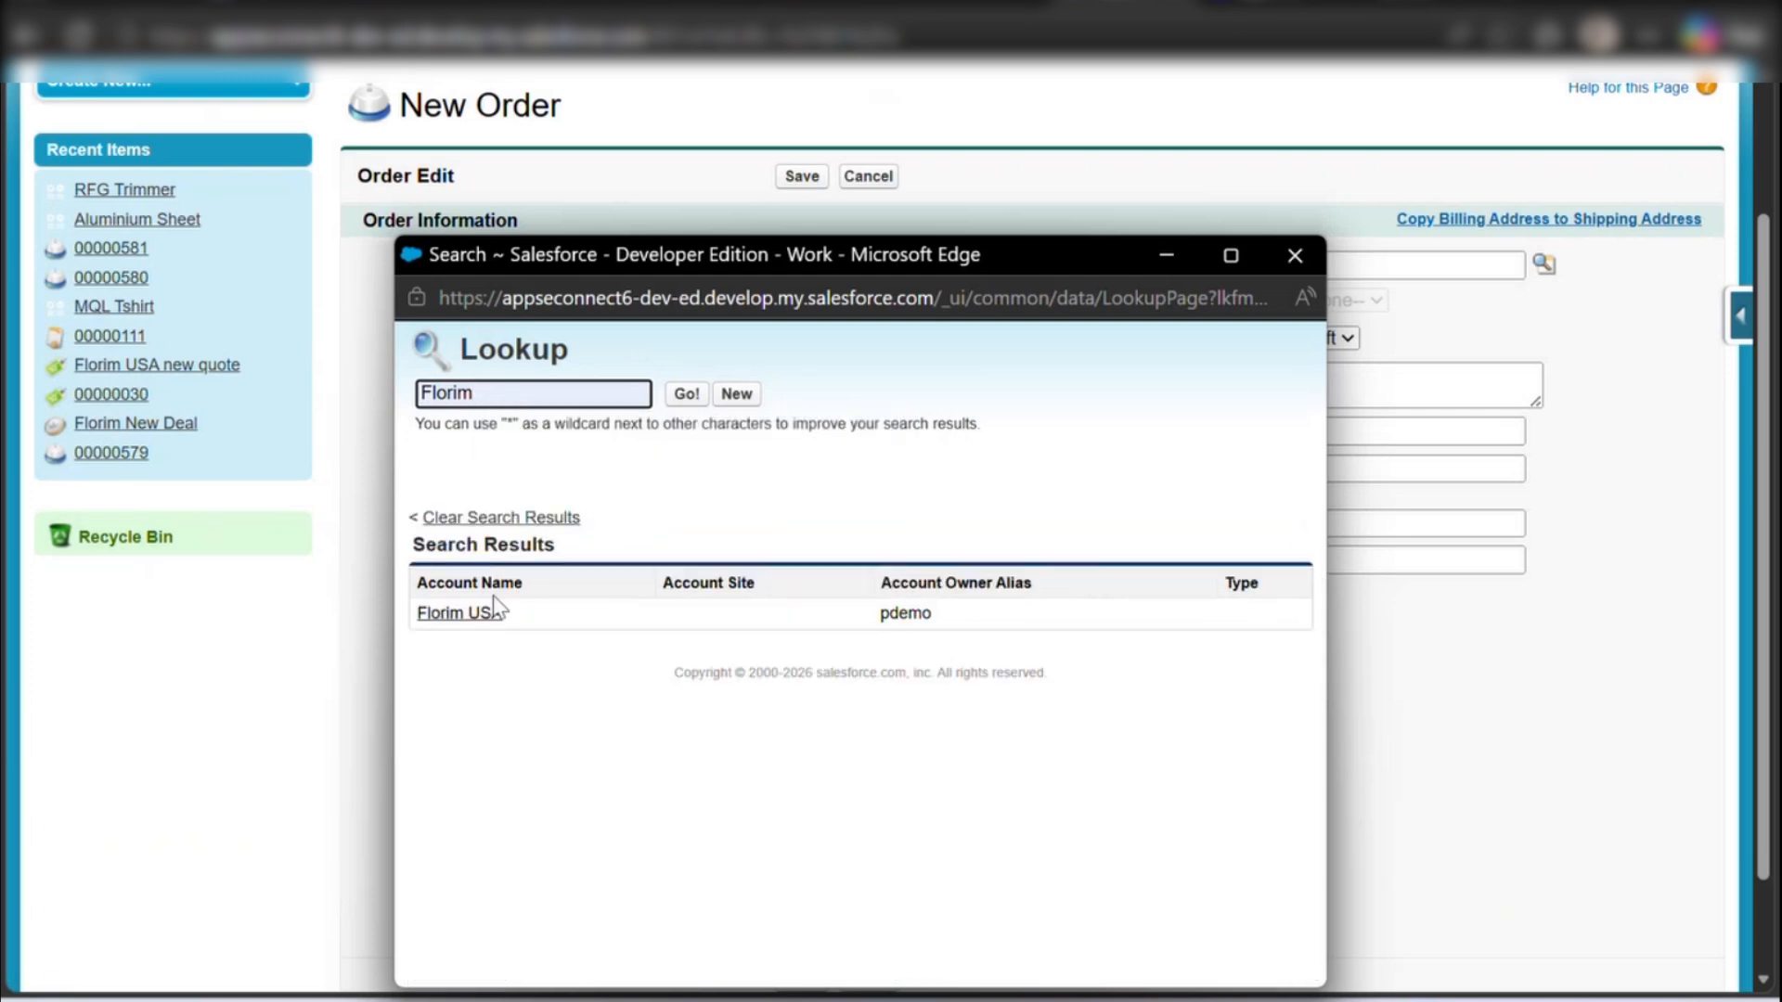
left_click(470, 612)
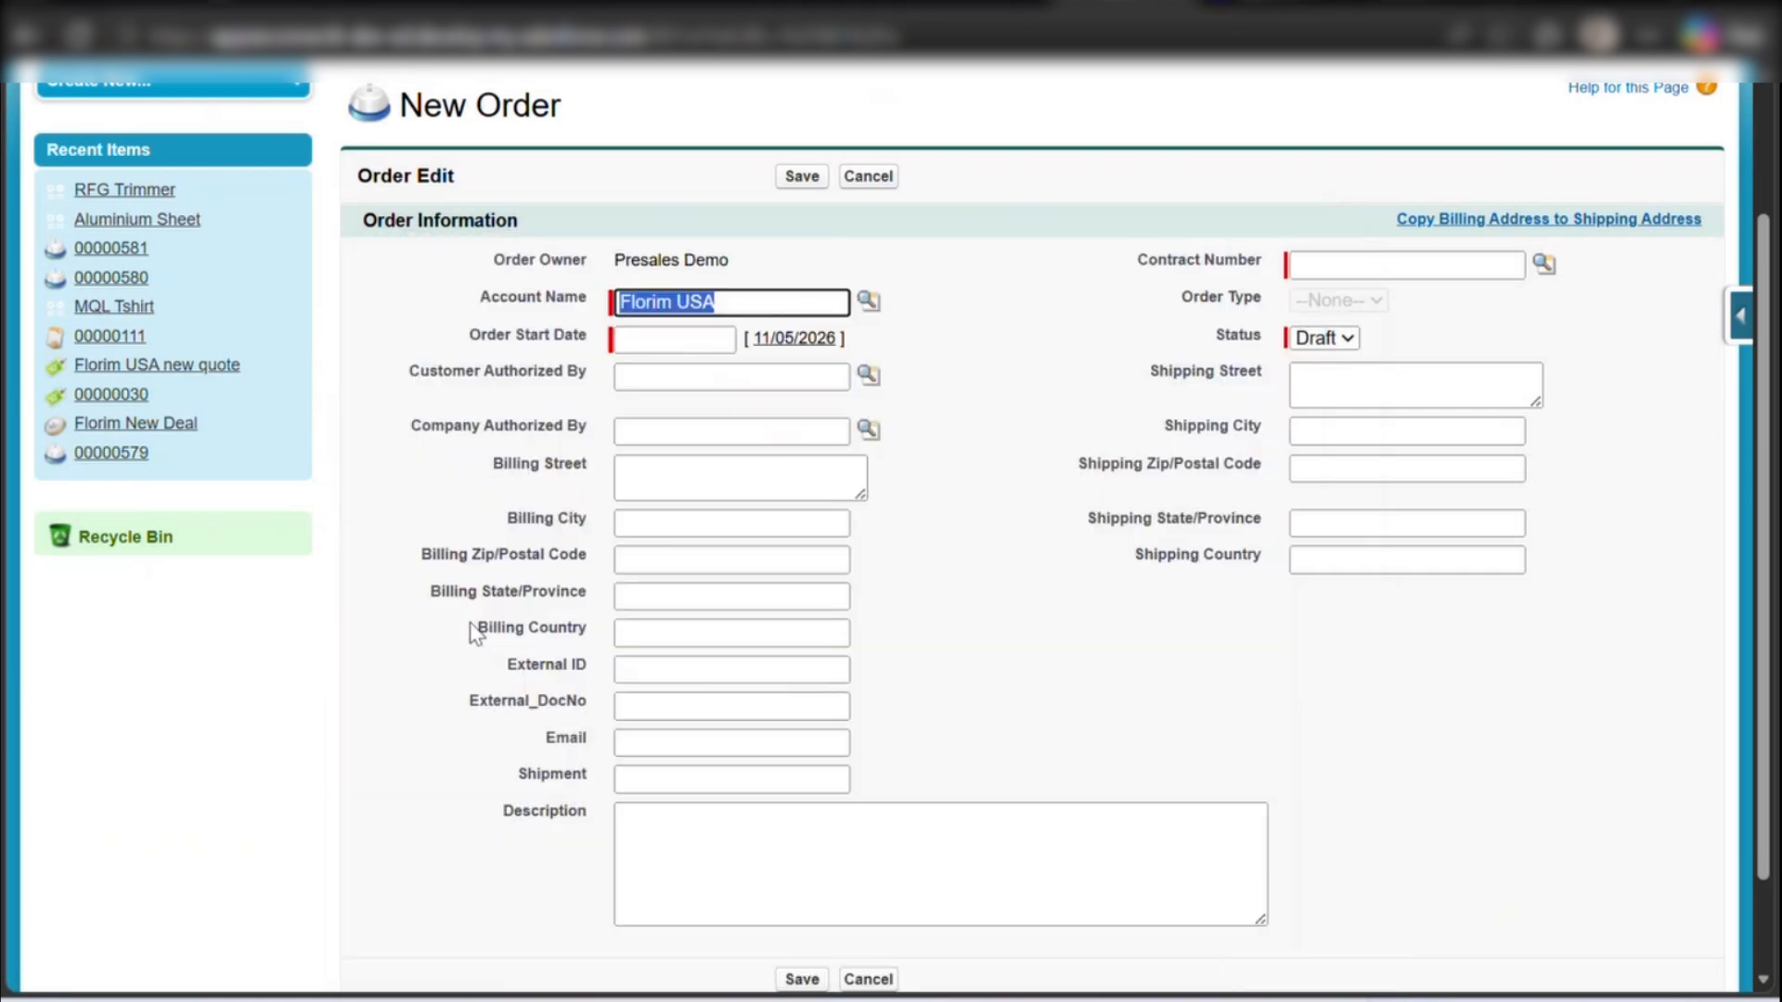
- Set the order start date to the suggested 11/05/2026 and pick the recently viewed contract as the contract number
left_click(784, 339)
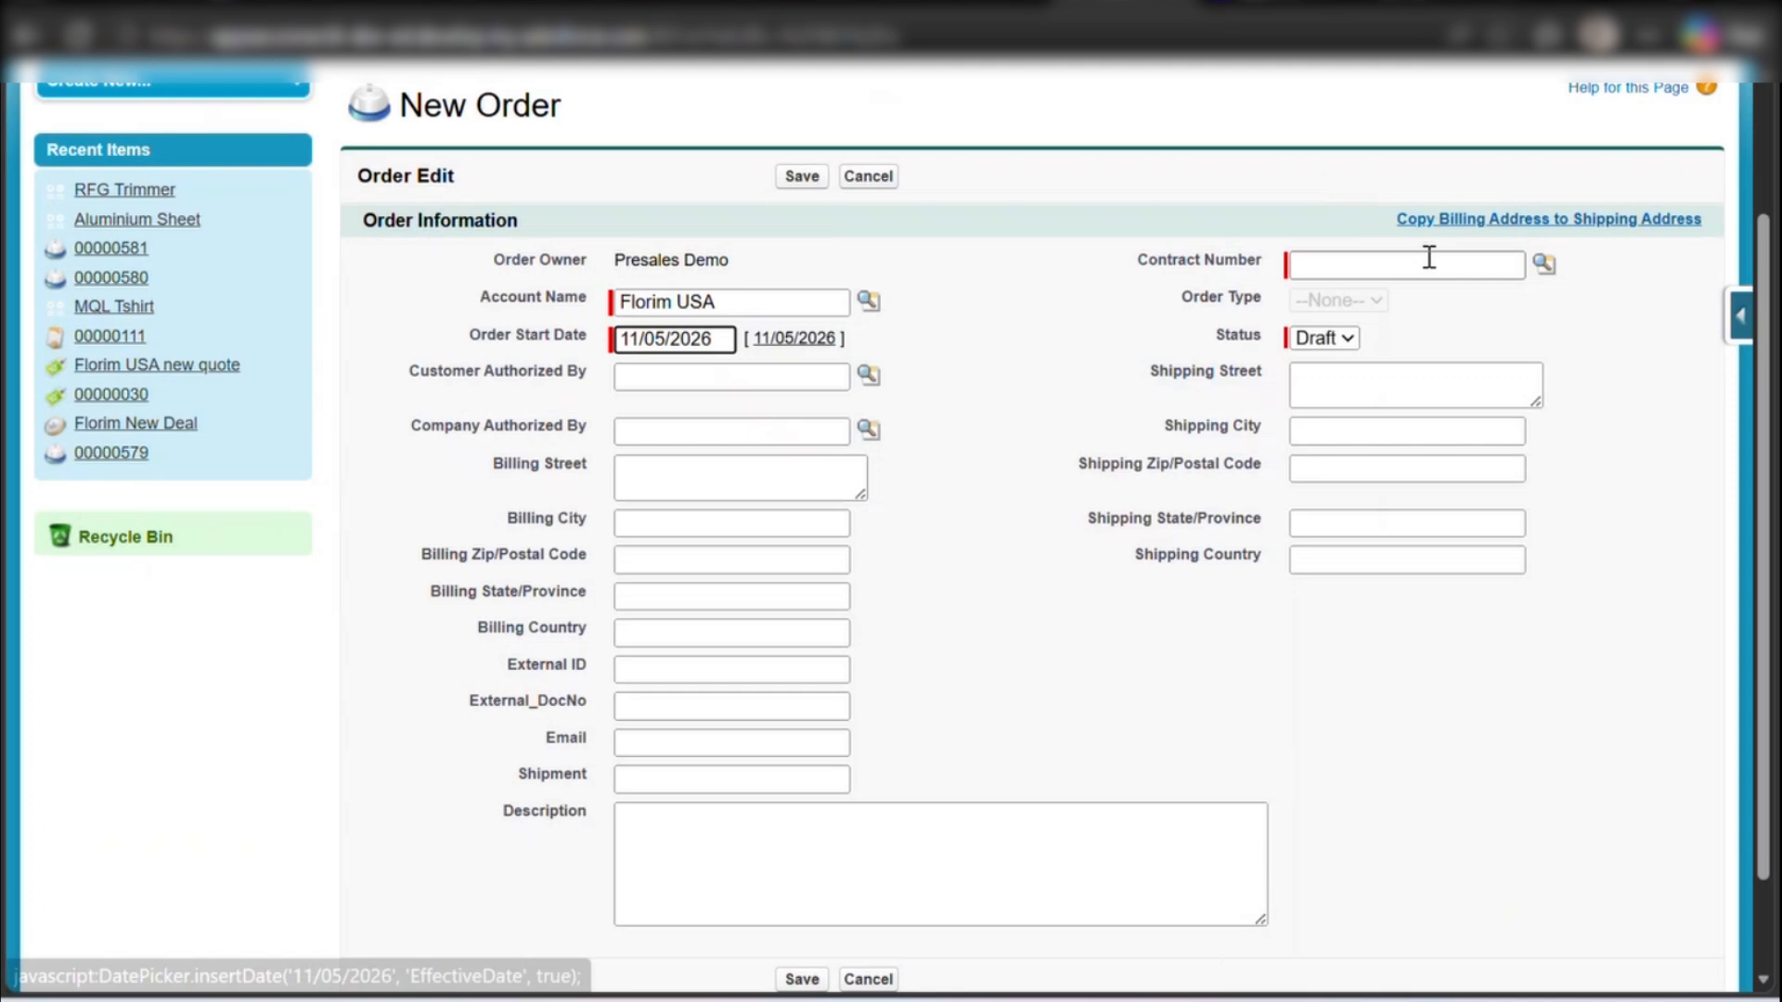
left_click(1540, 267)
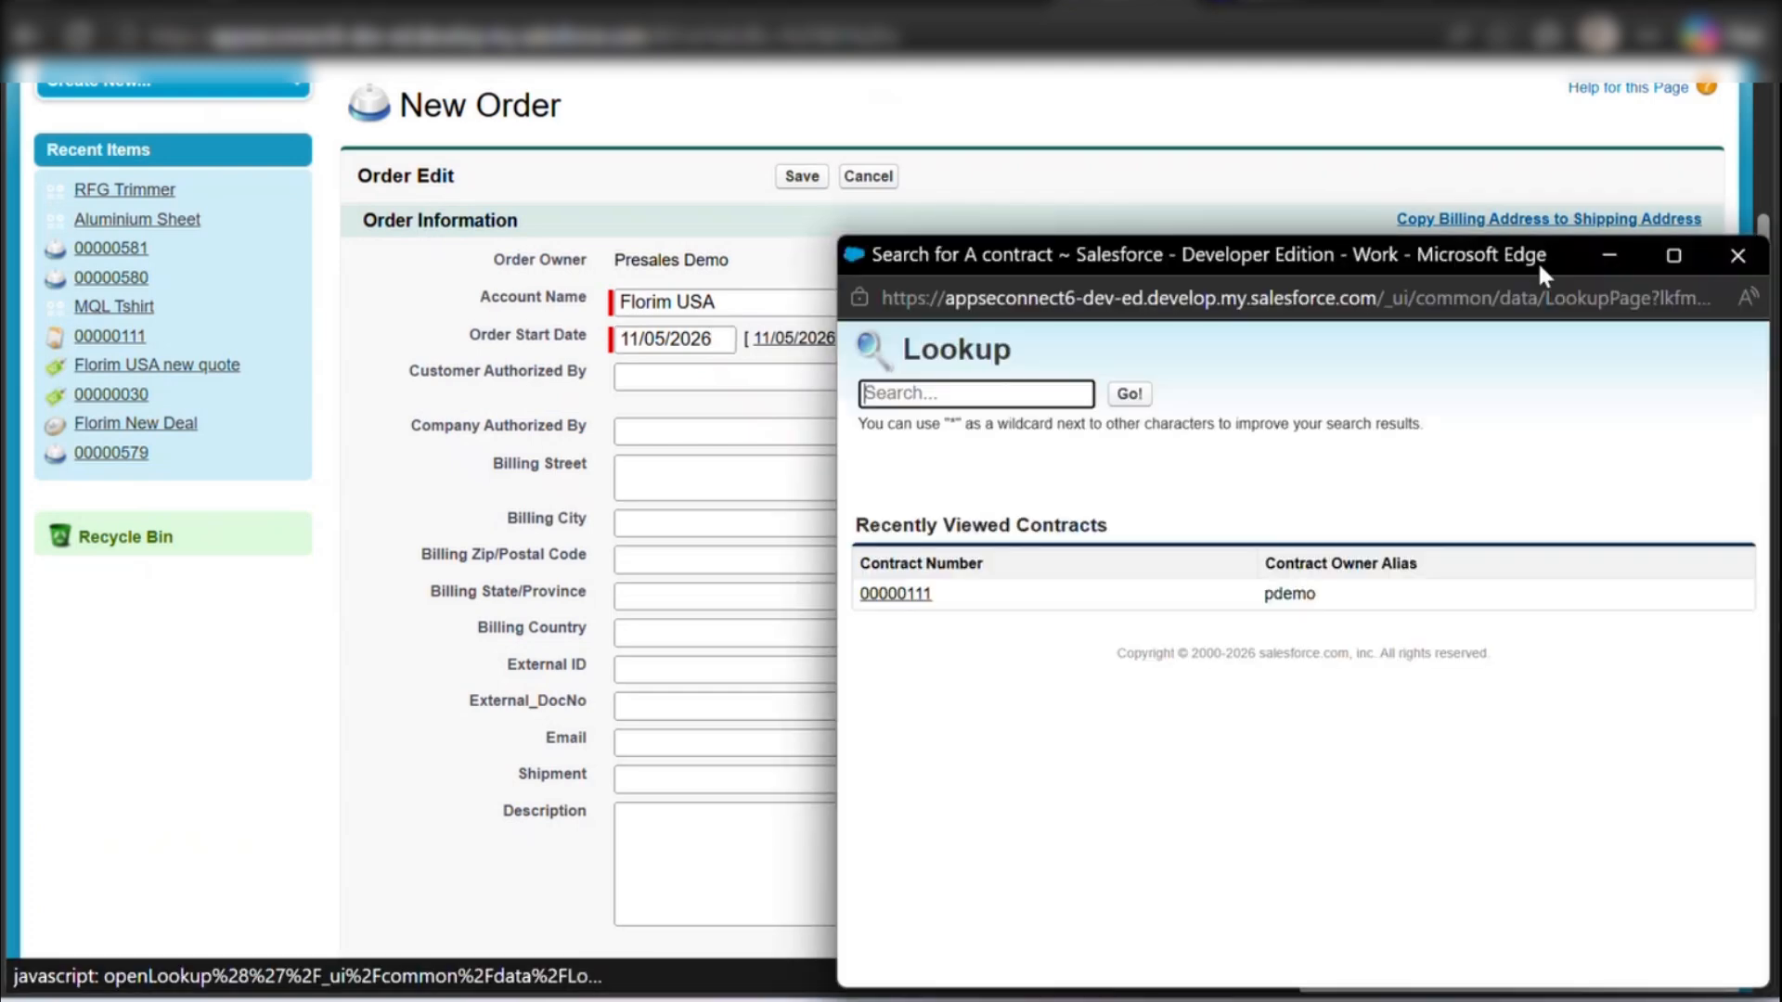
left_click(917, 604)
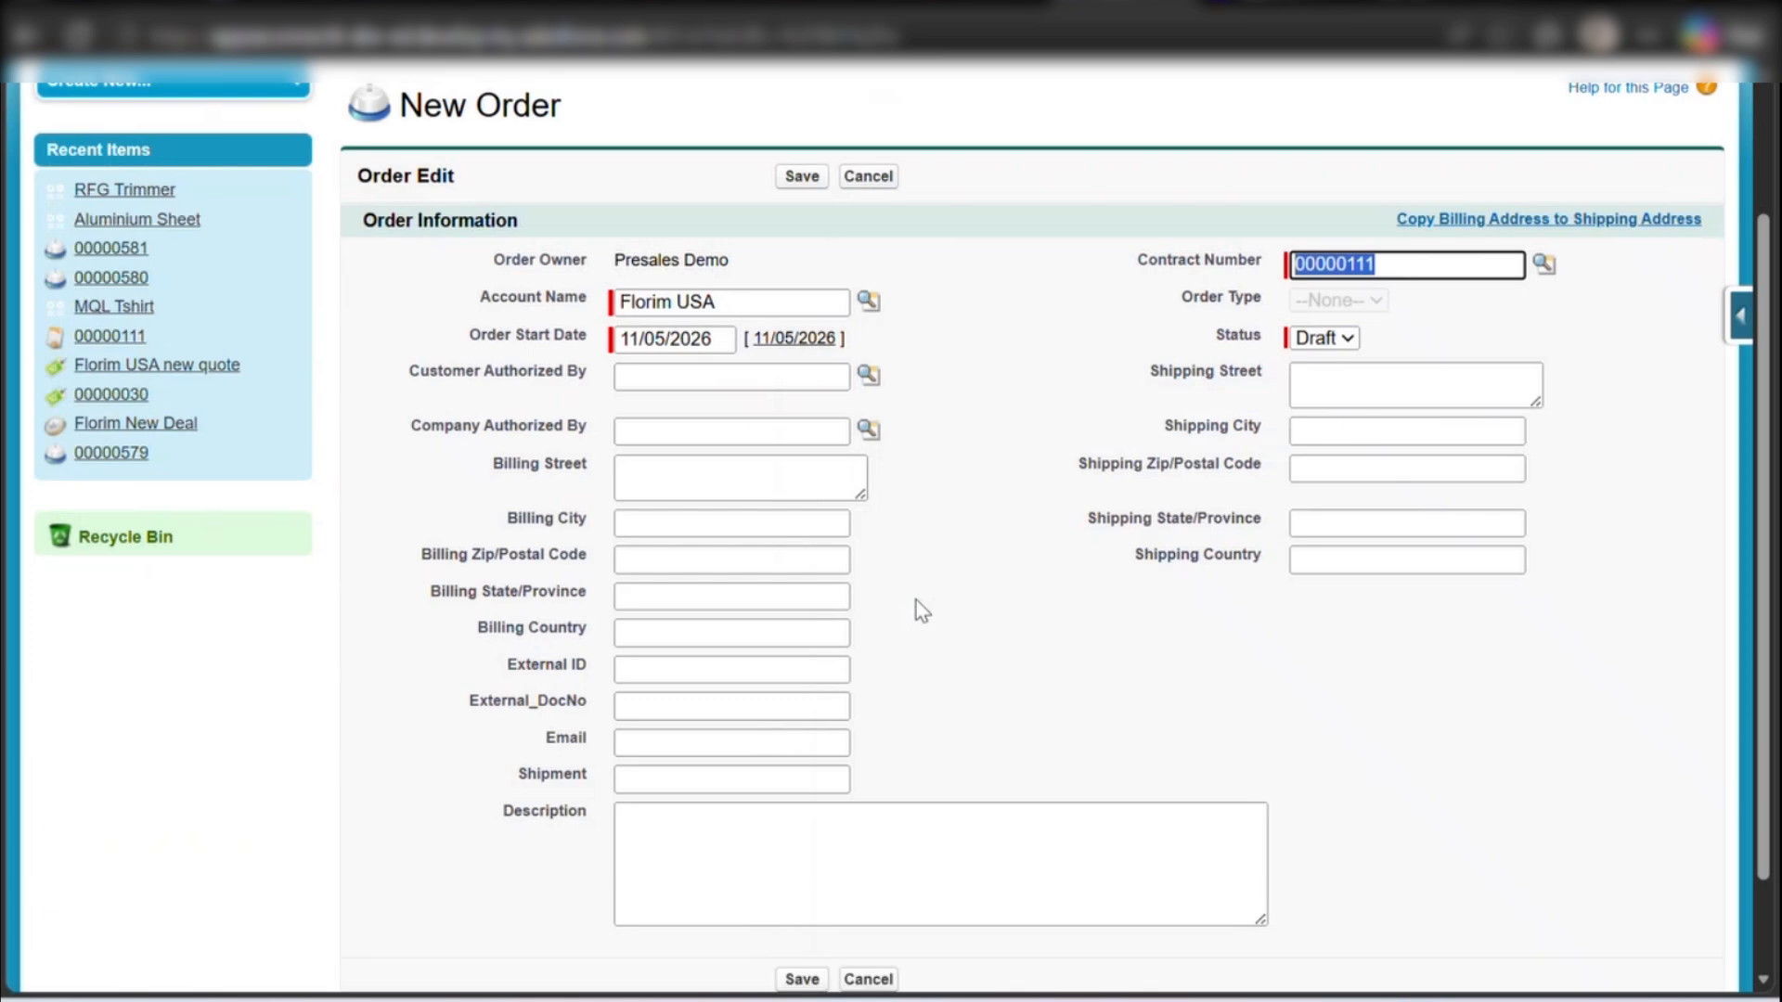
left_click(1540, 336)
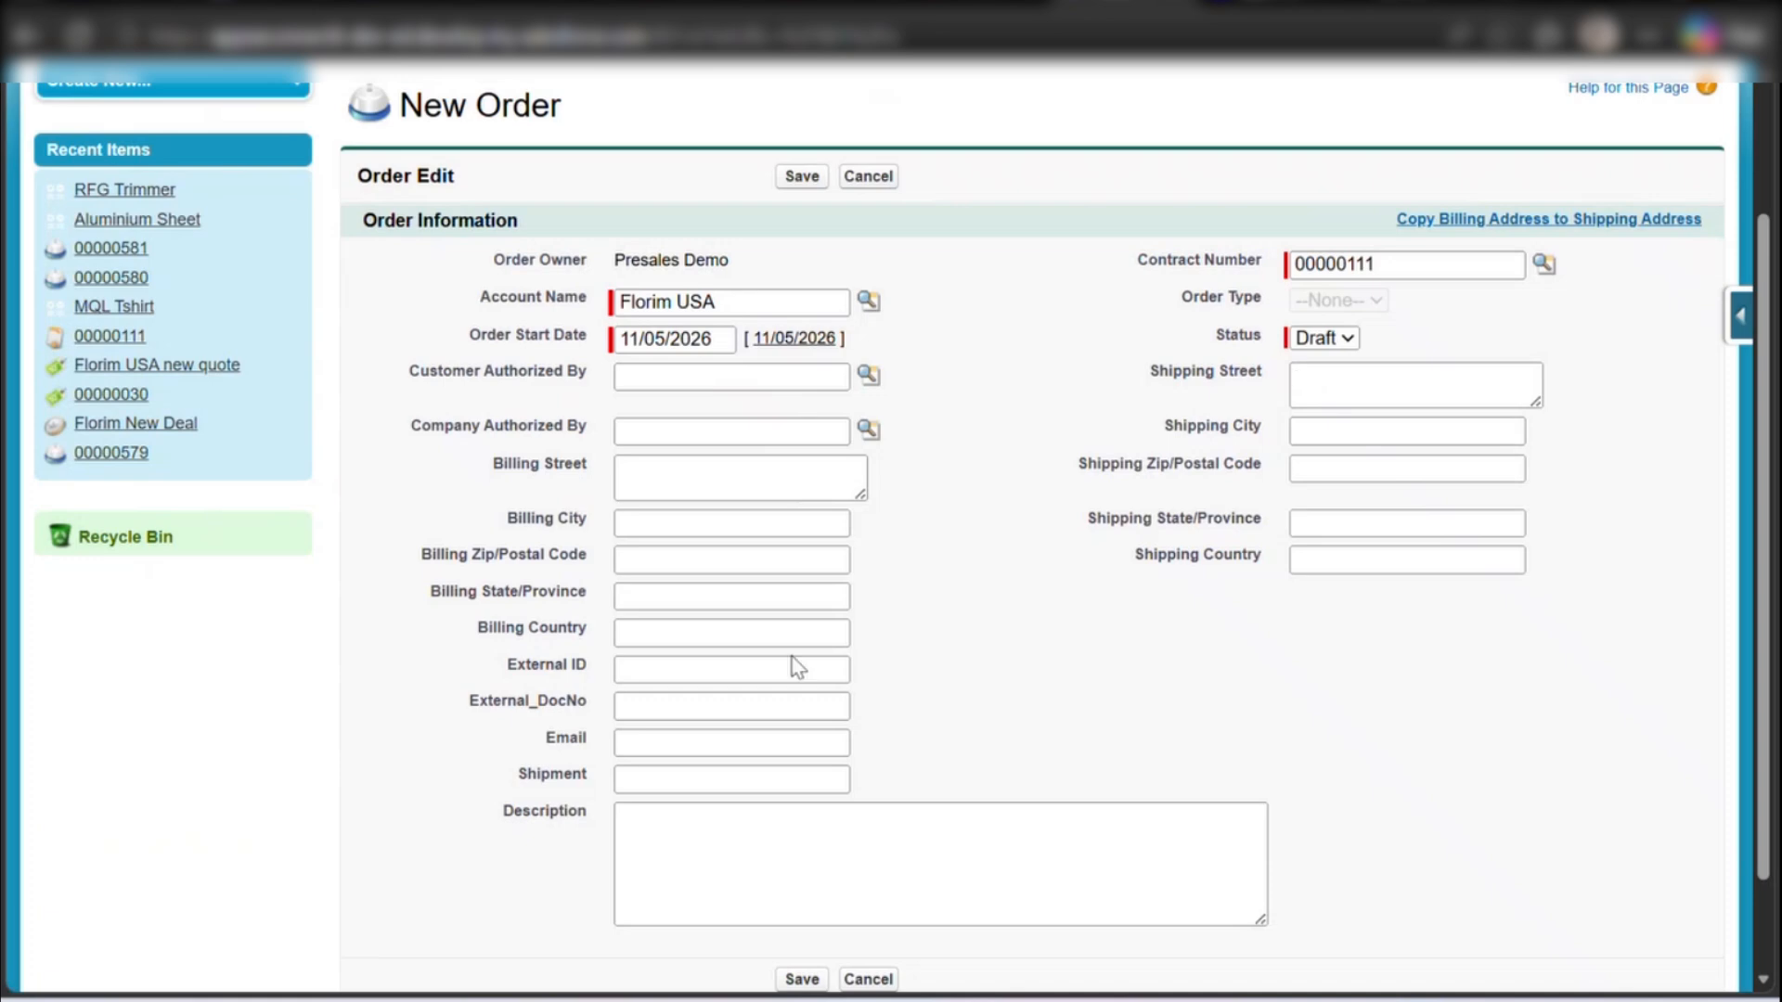
- Fill in the billing address from the first saved-info suggestion and copy it to the shipping address
left_click(699, 467)
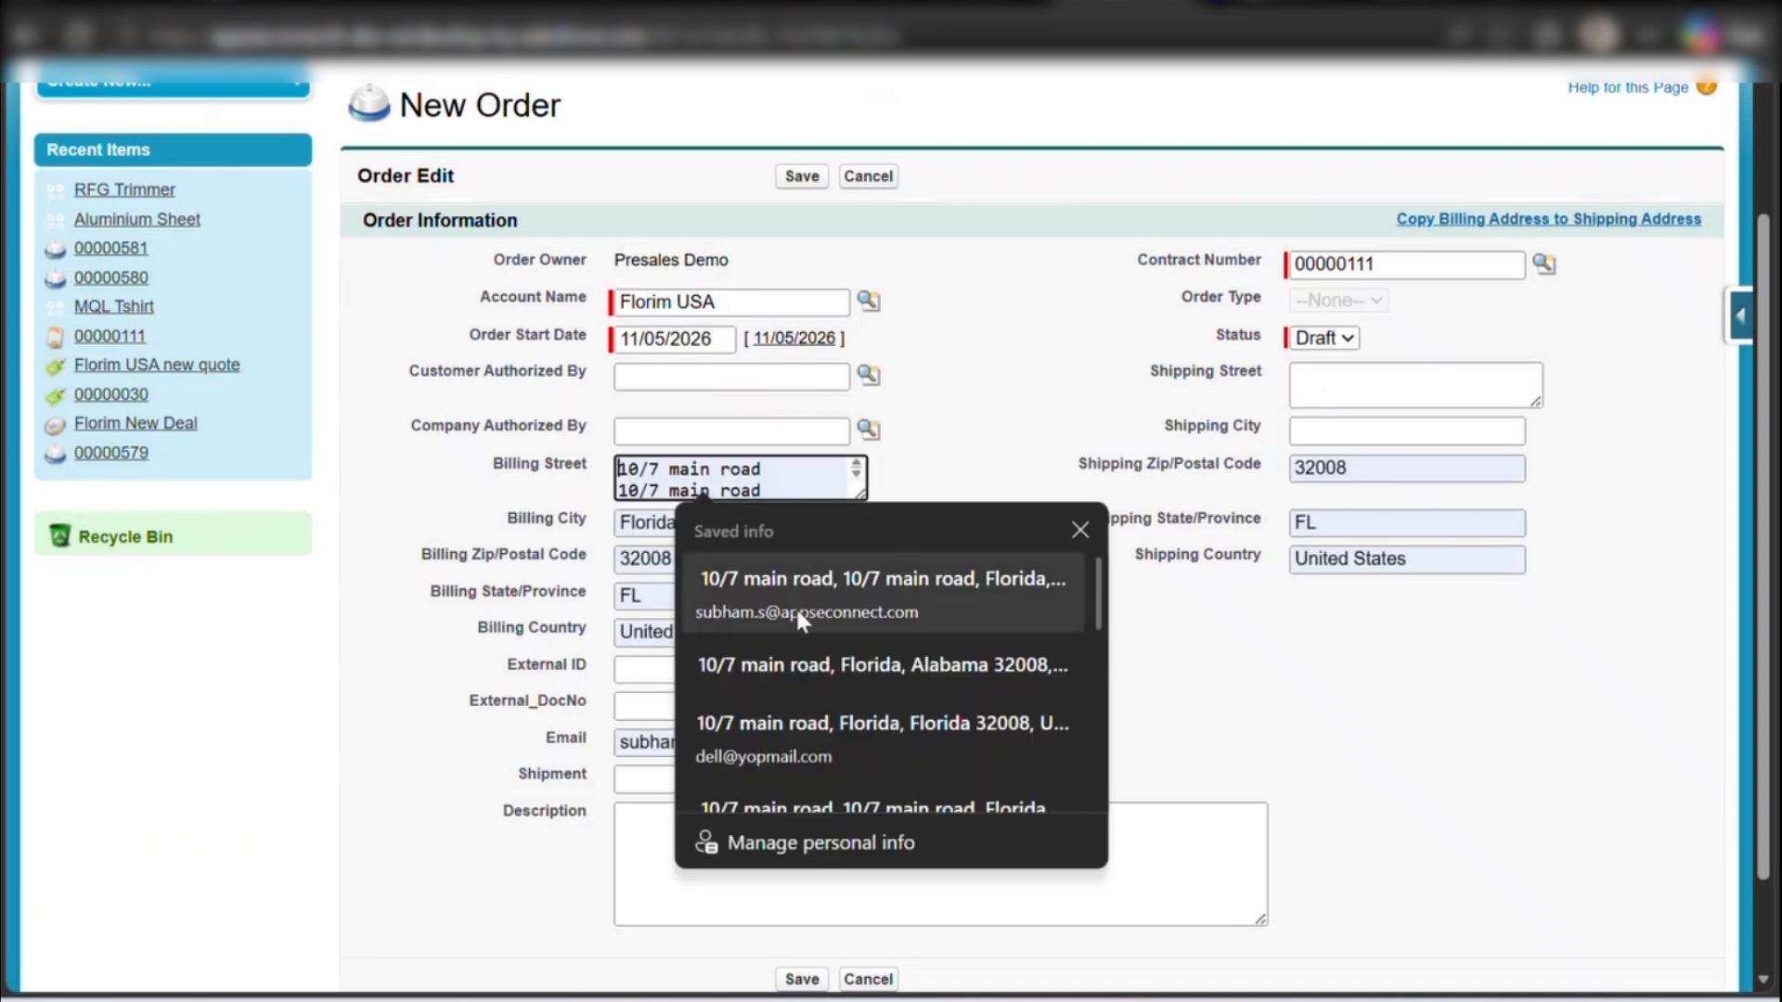
left_click(795, 606)
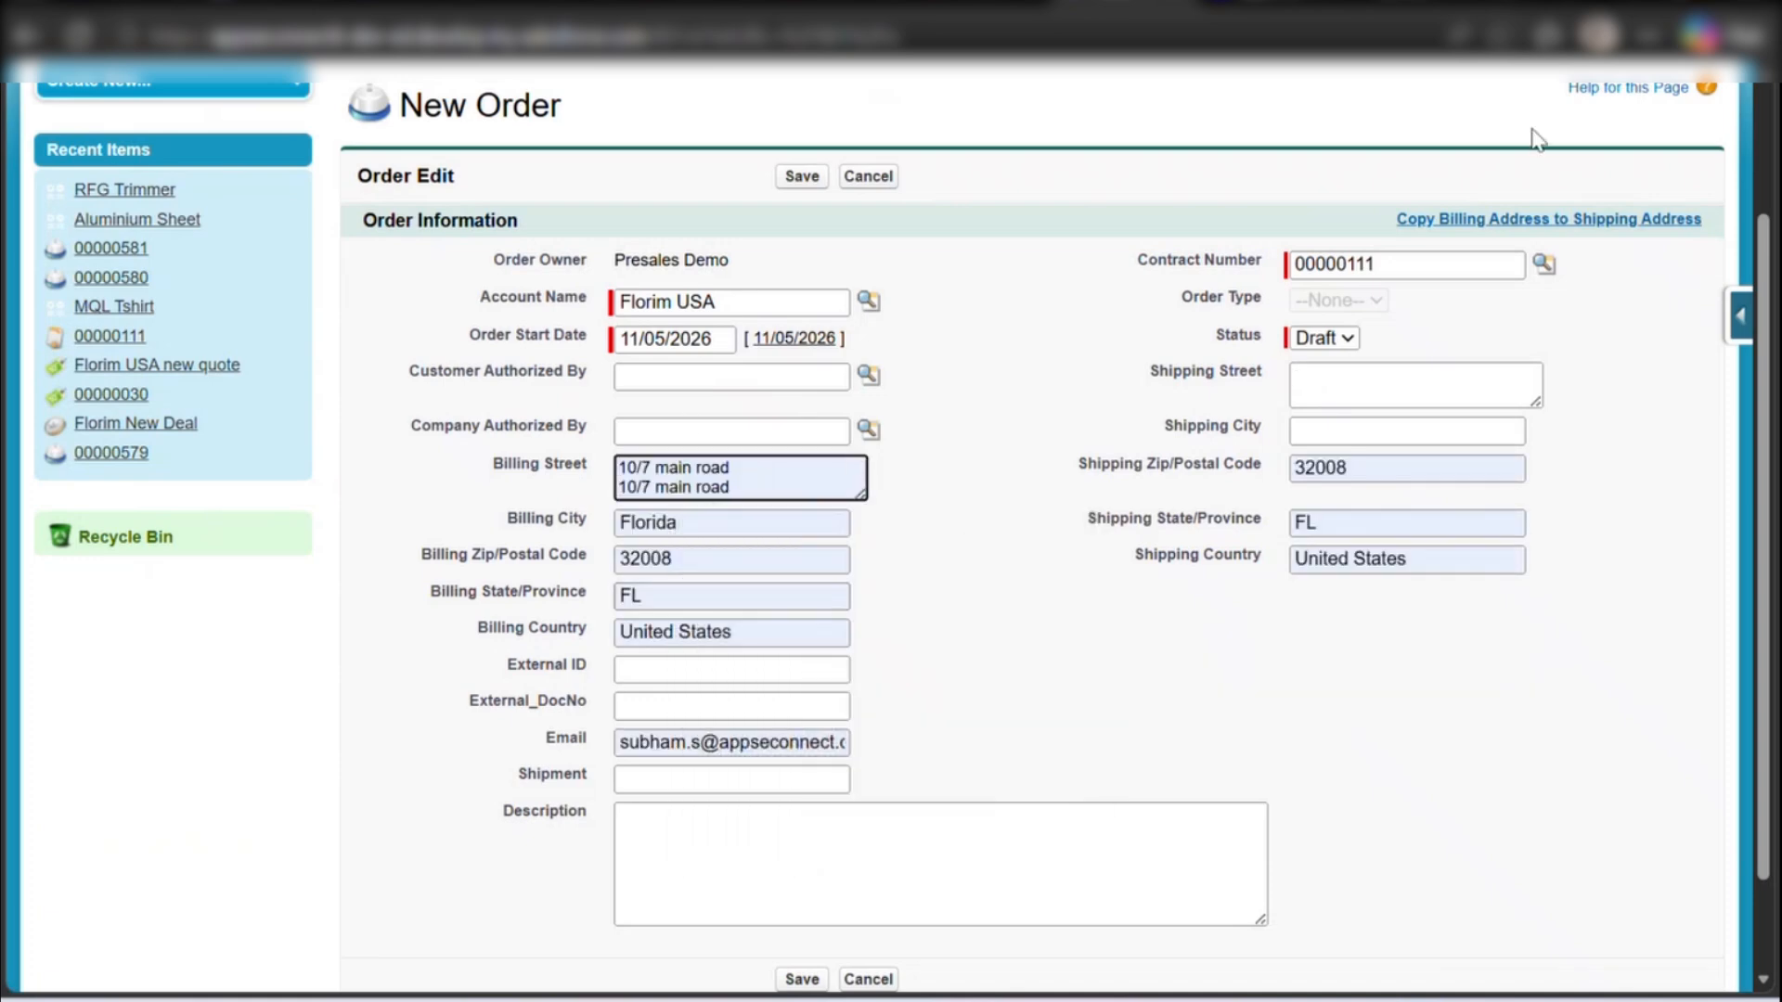
left_click(1497, 228)
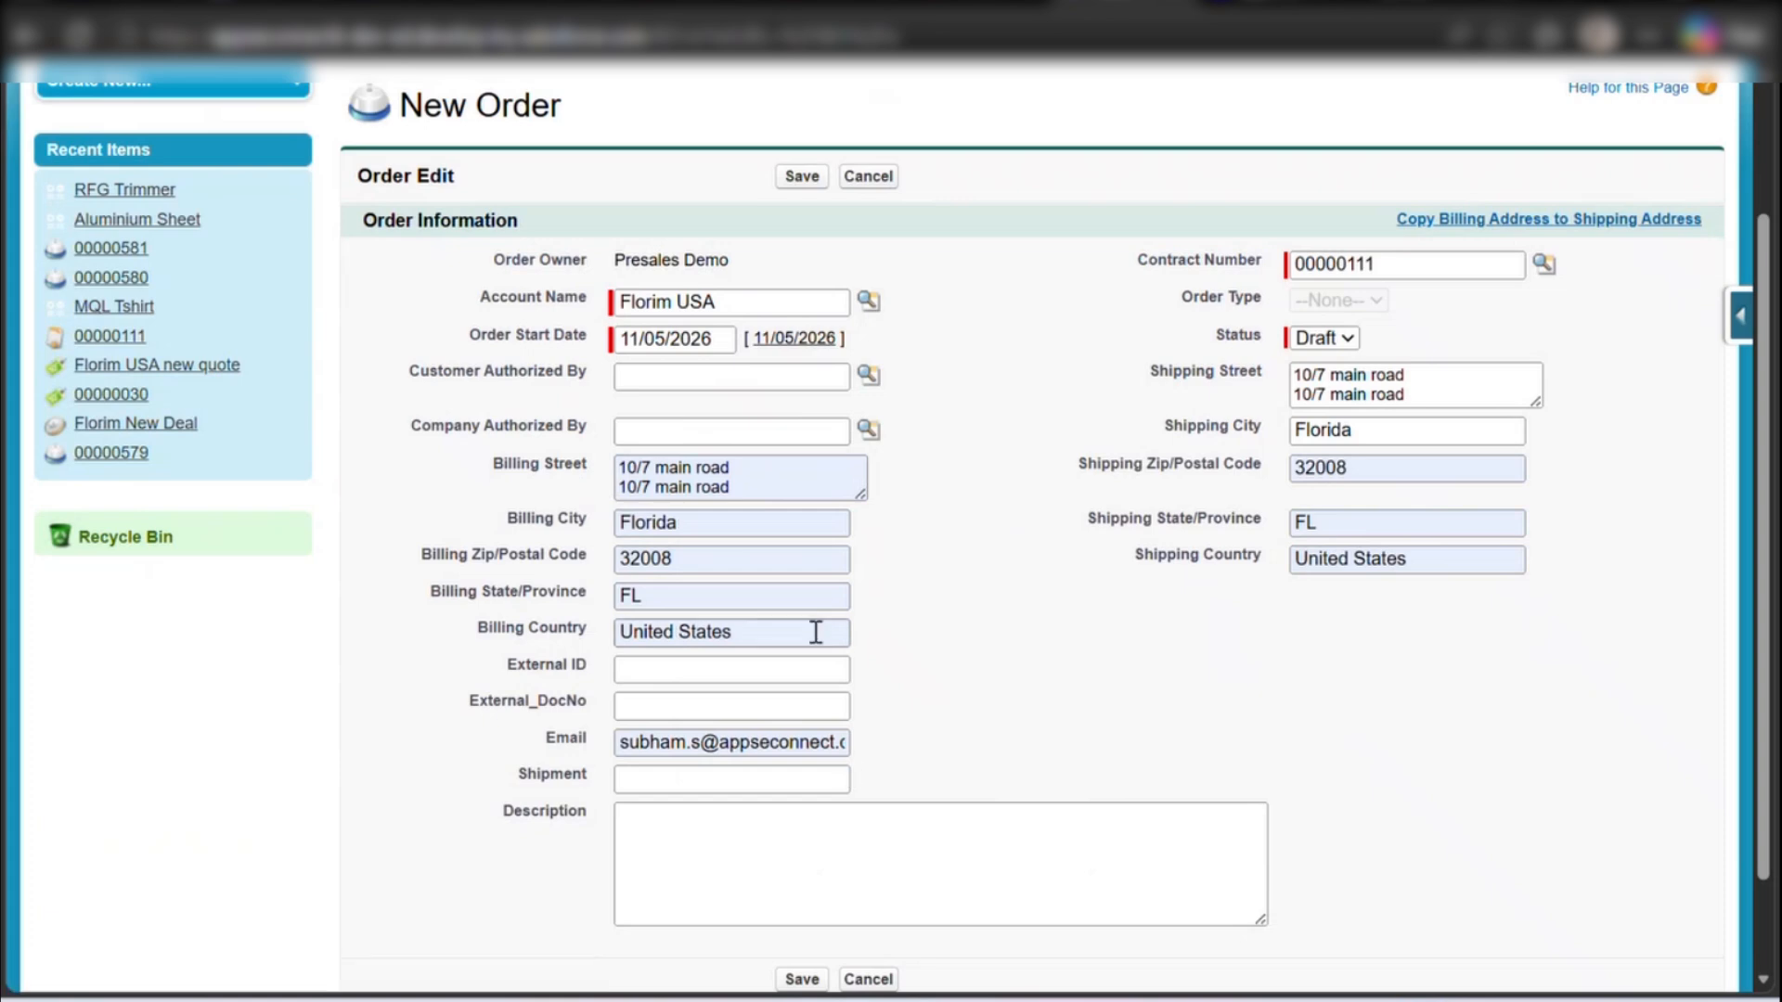
- Clear the Email field of the order and save the new order
left_click(809, 745)
key("ctrl+a")
key("BackSpace")
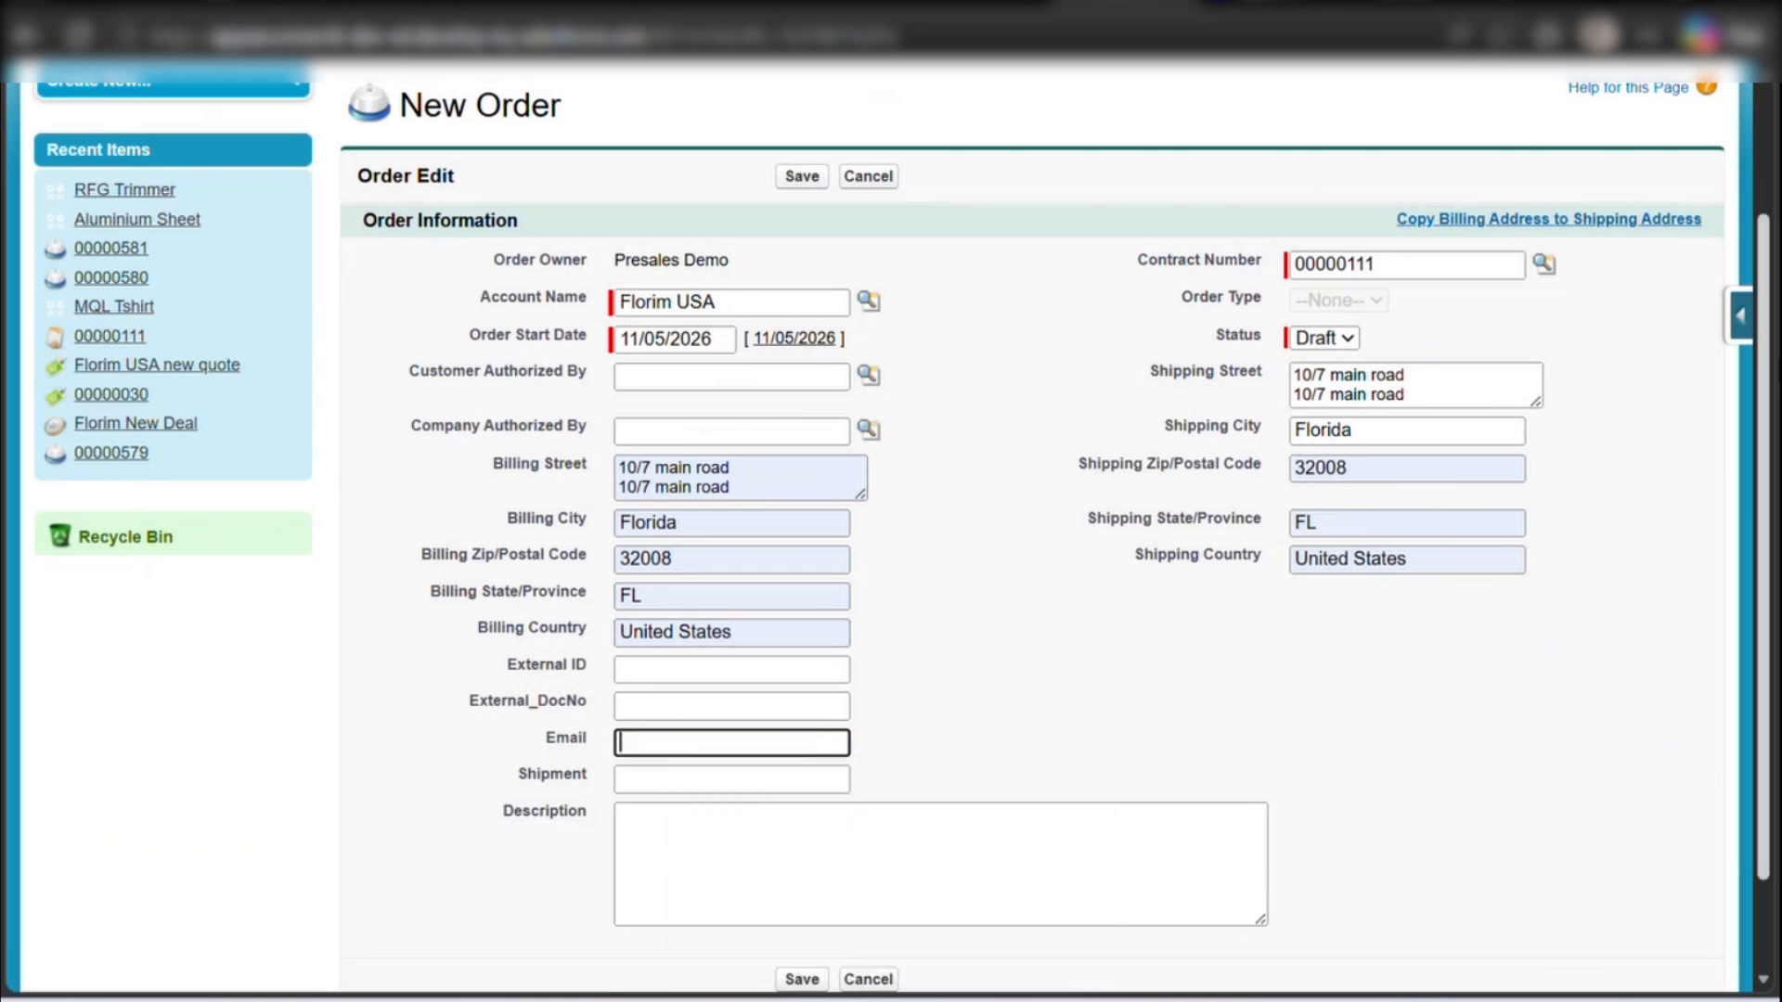
scroll(1764, 390, "down", 2)
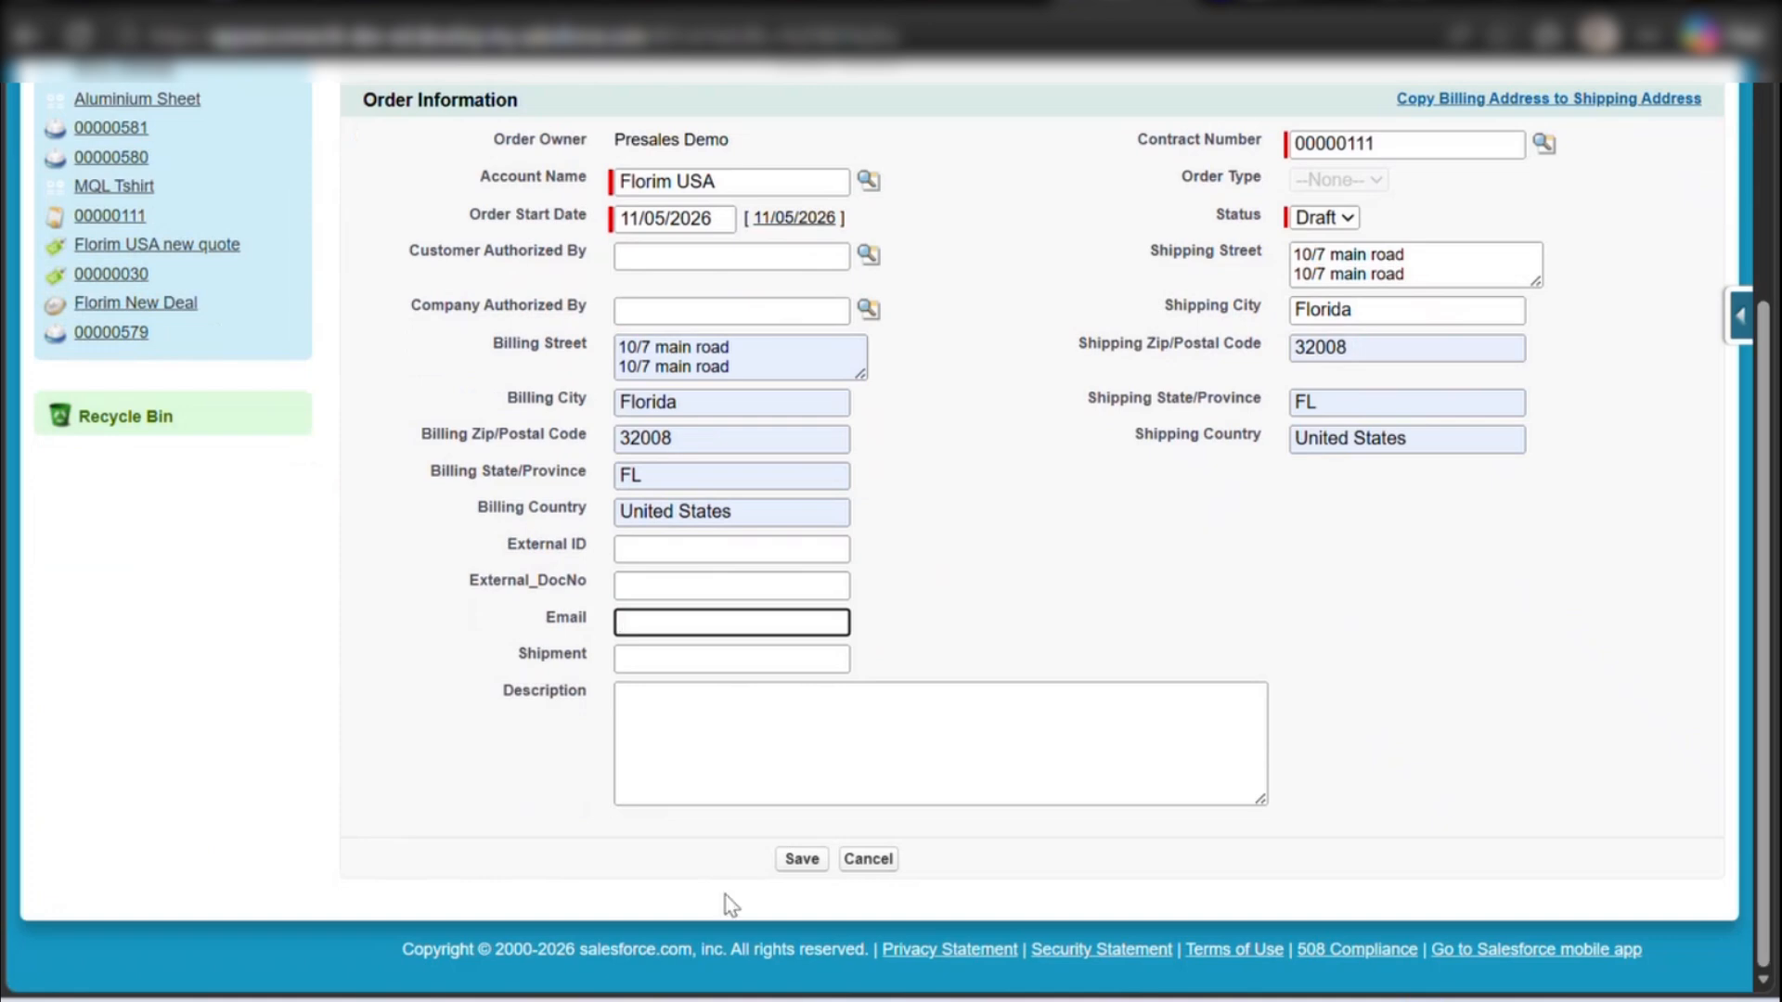
left_click(800, 867)
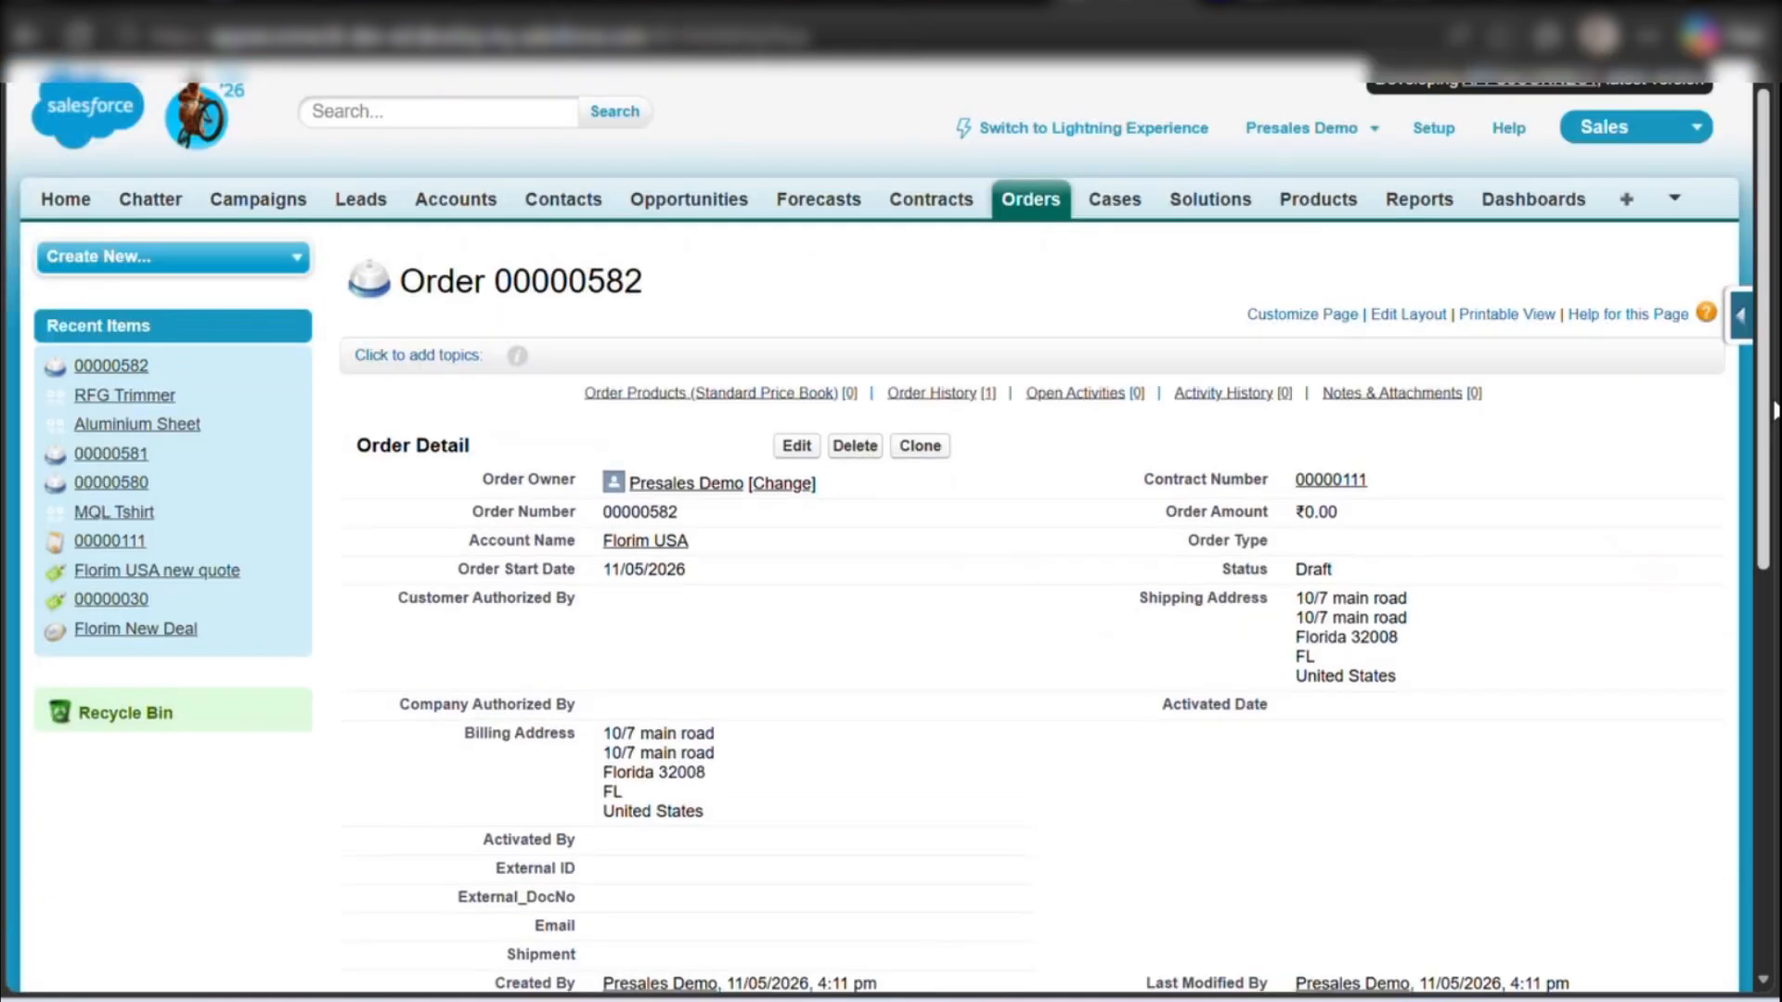
- Start adding a product to the saved order and search the products for the keyword RM019
left_click_drag(1774, 411, 1768, 671)
left_click(822, 611)
type("Rm")
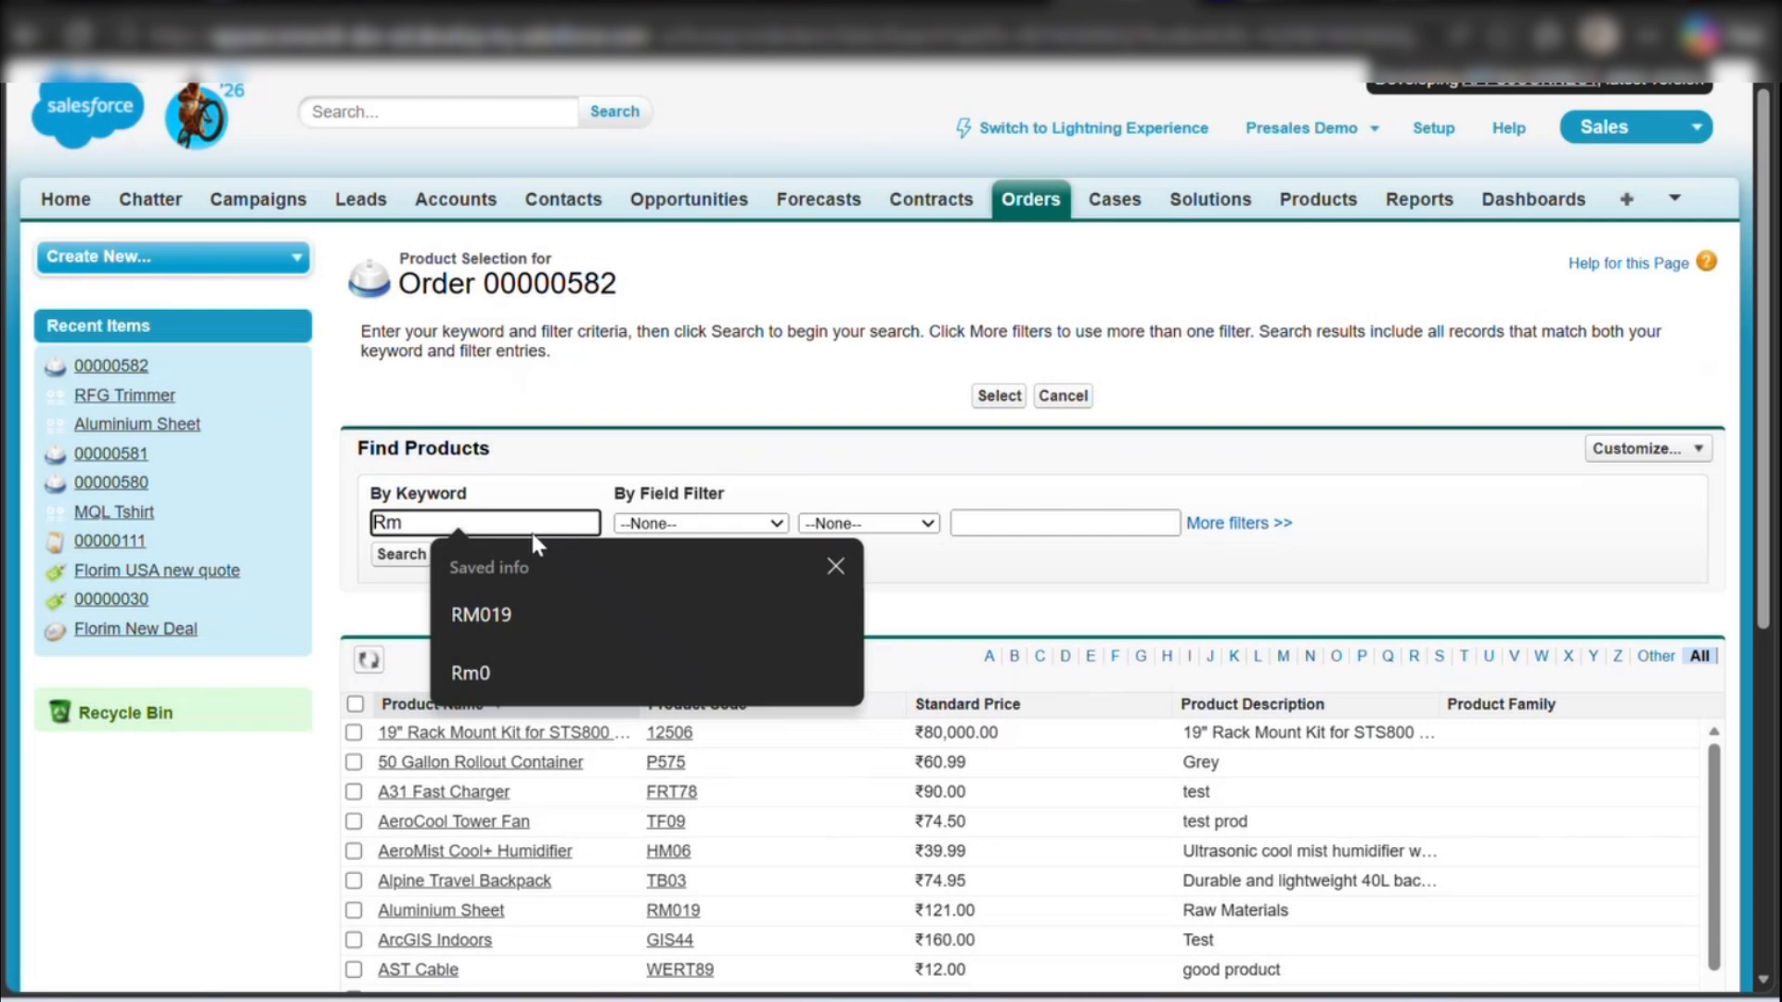
left_click(518, 606)
left_click(398, 555)
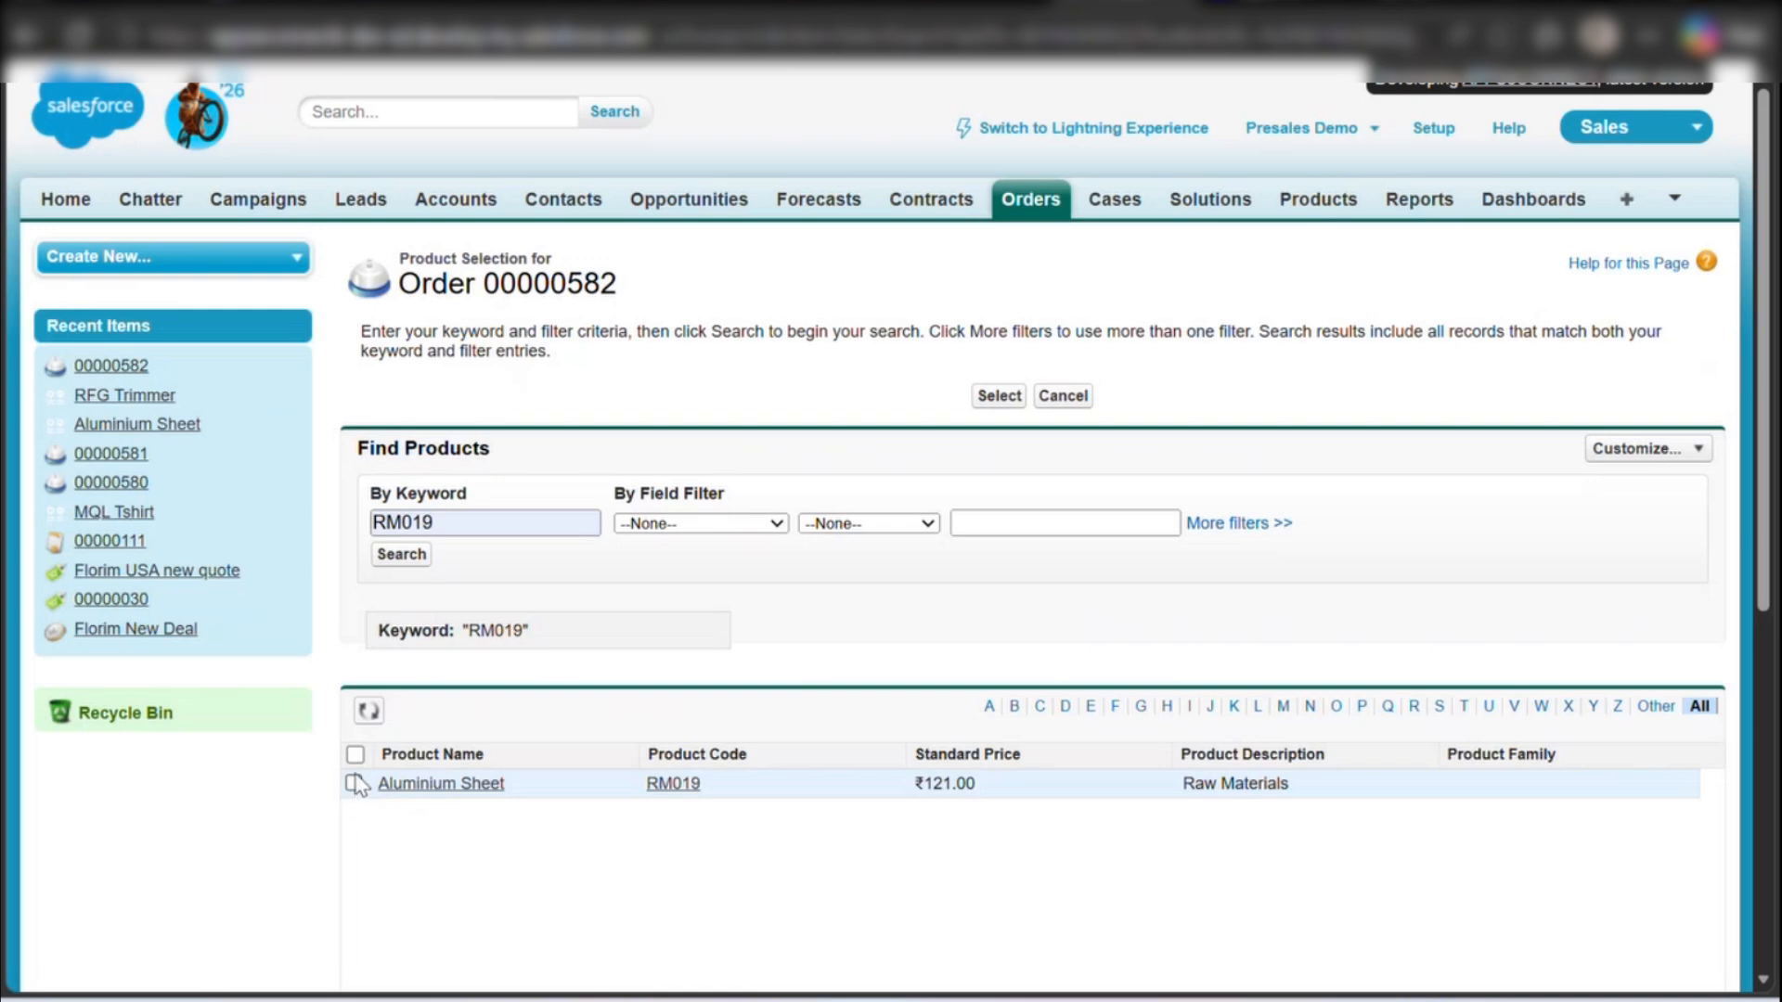
- Select Aluminium Sheet, set its quantity to 6 and save it to the order
left_click(354, 783)
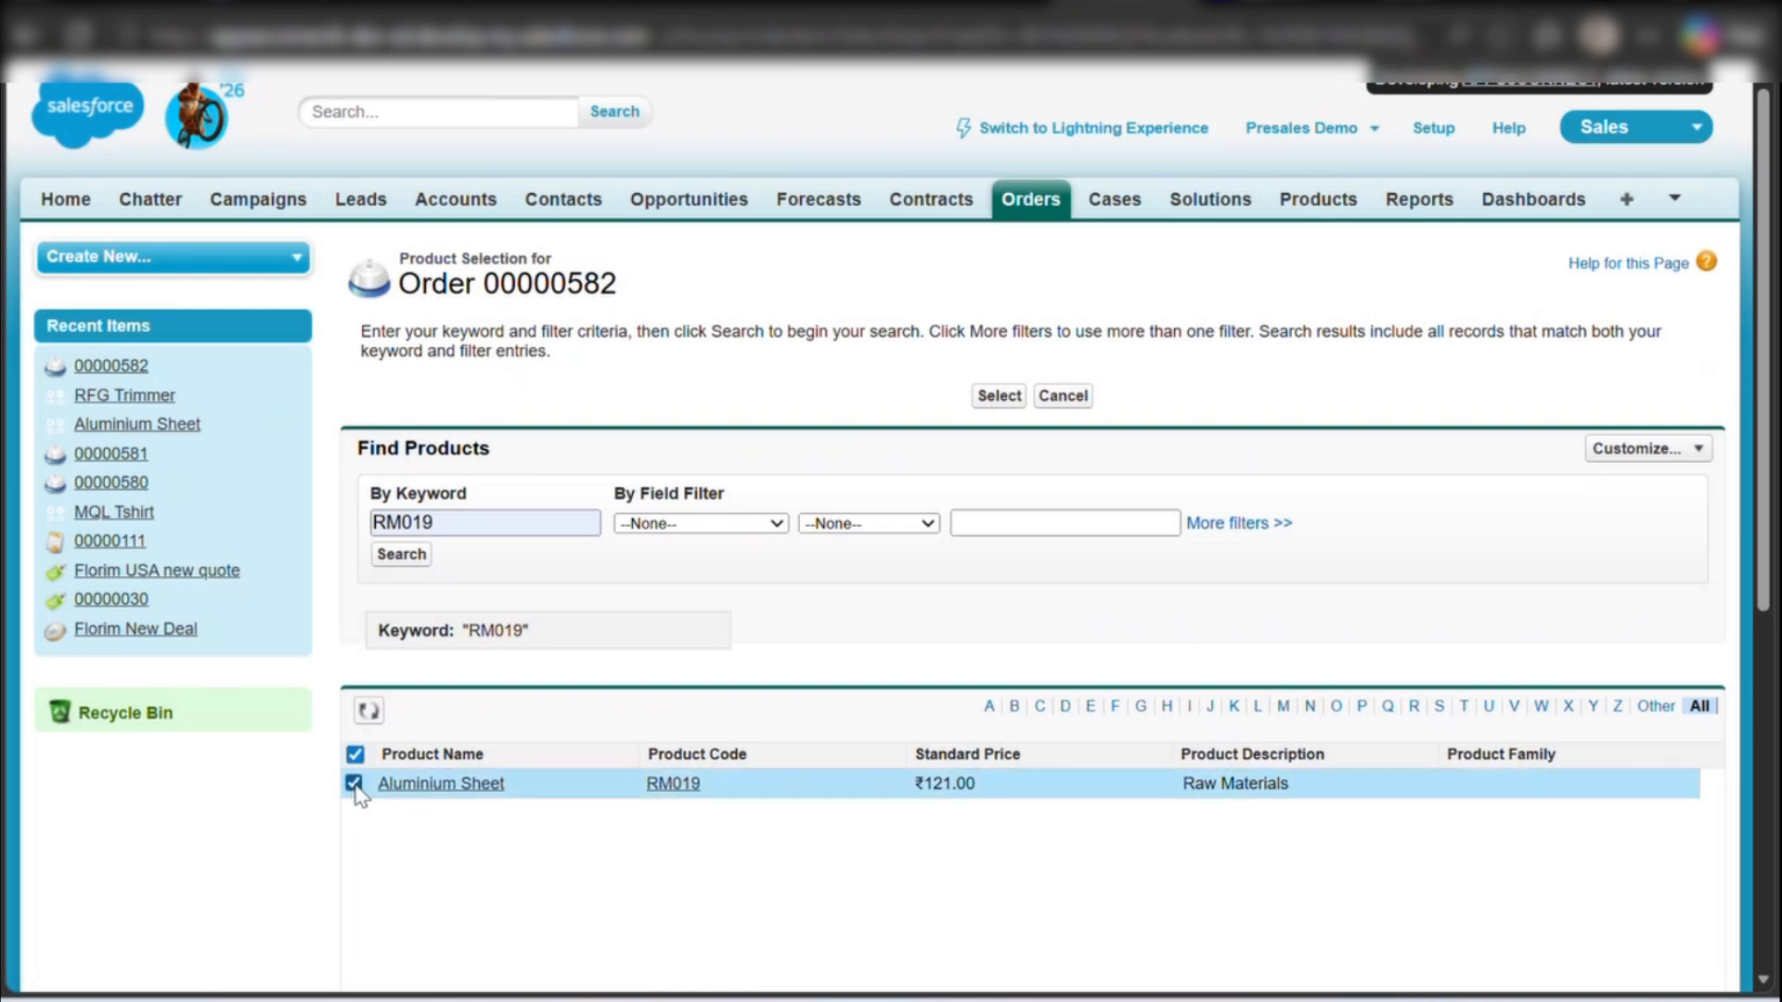
left_click(991, 396)
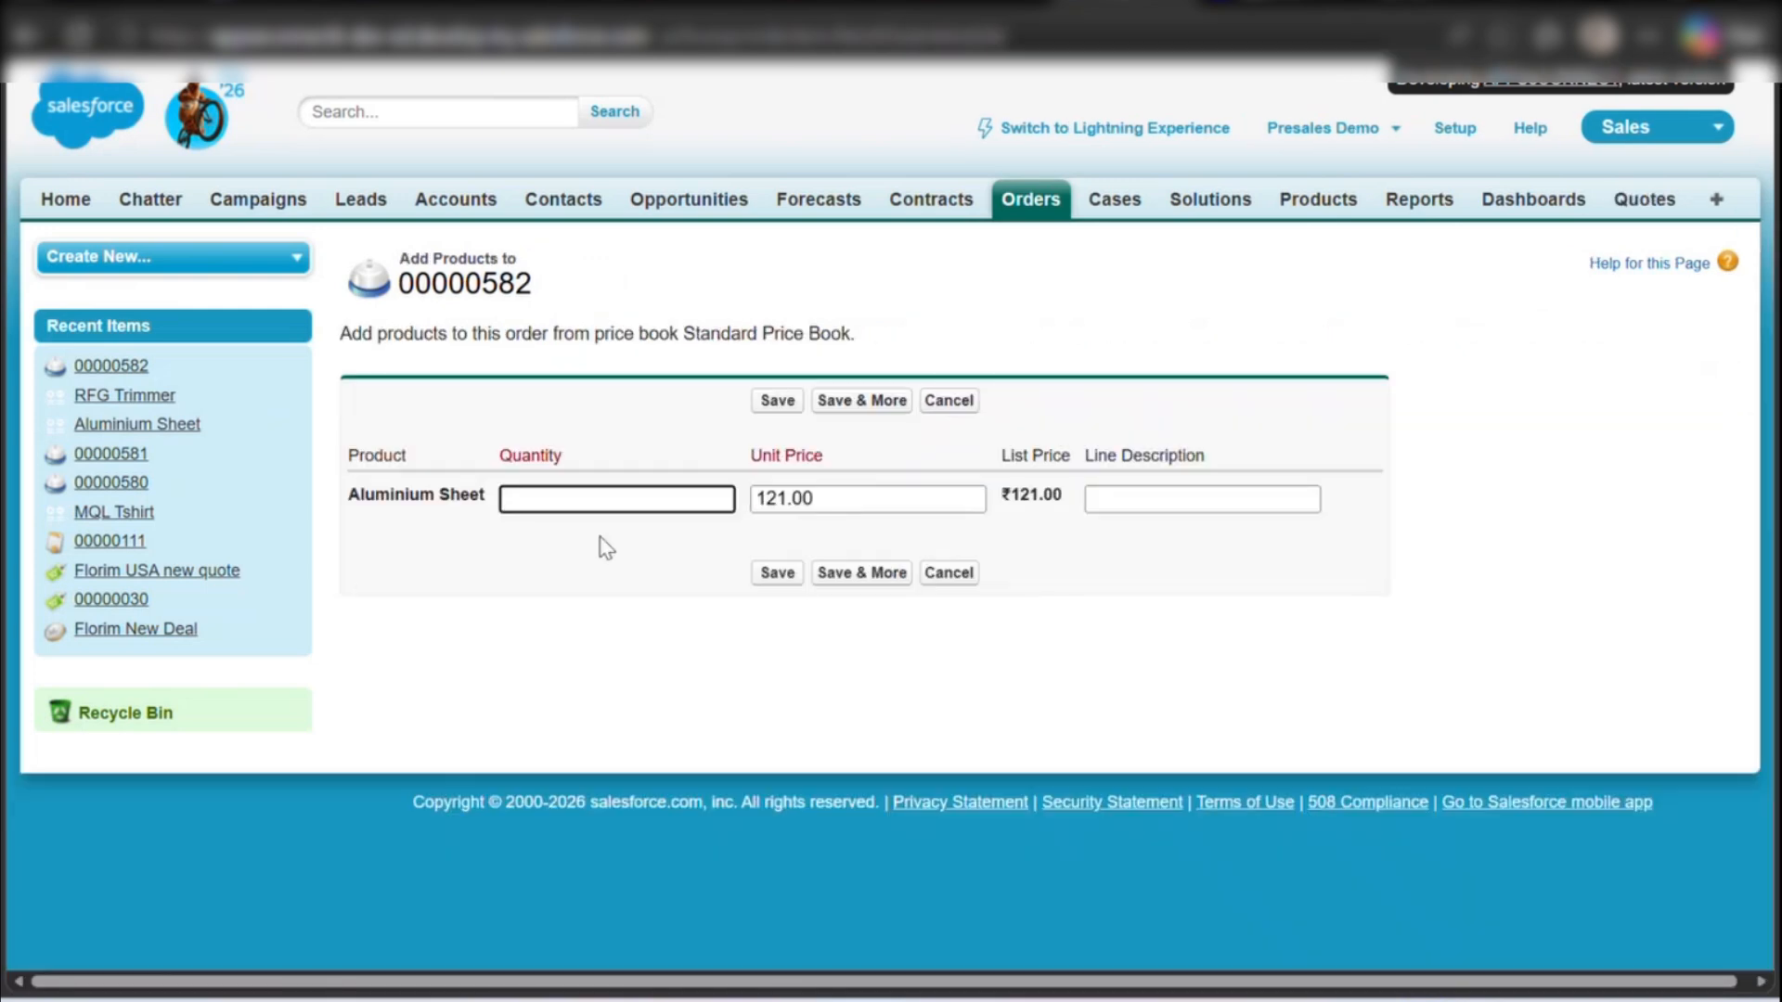
type("6")
left_click(770, 576)
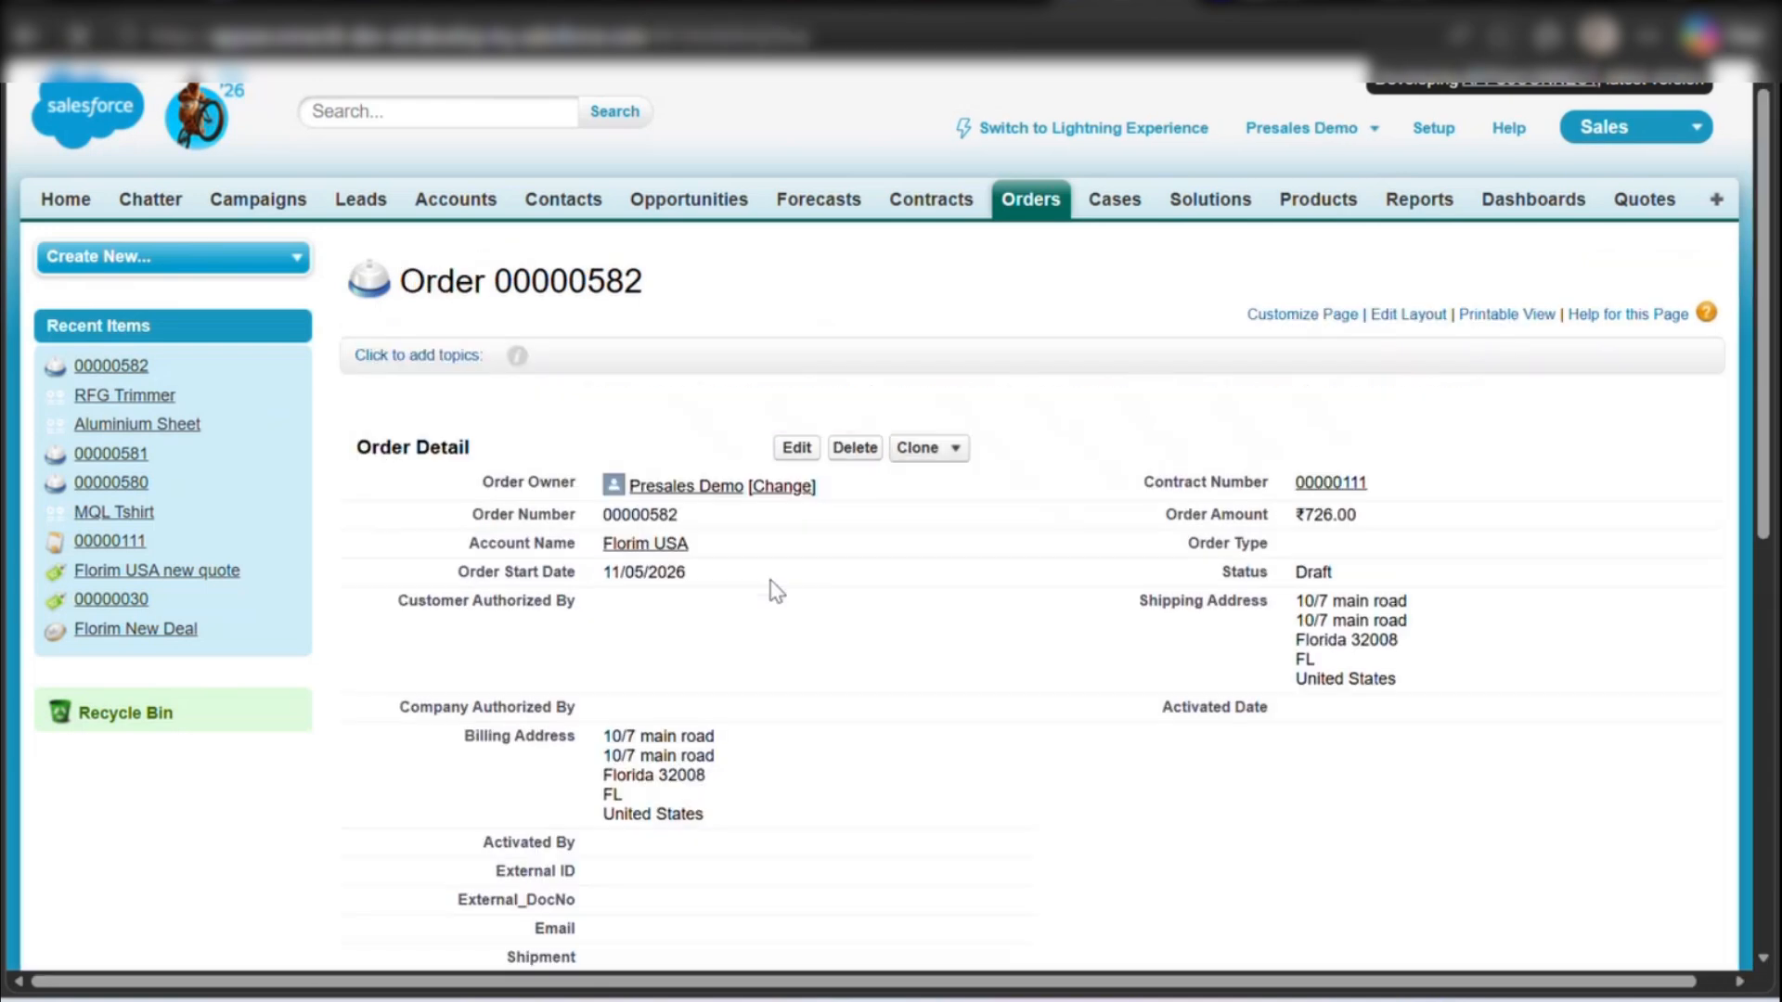
- Review the saved order's details, switch back to the Sales Order Add workflow, and save and run it once
scroll(891, 557, "down", 7)
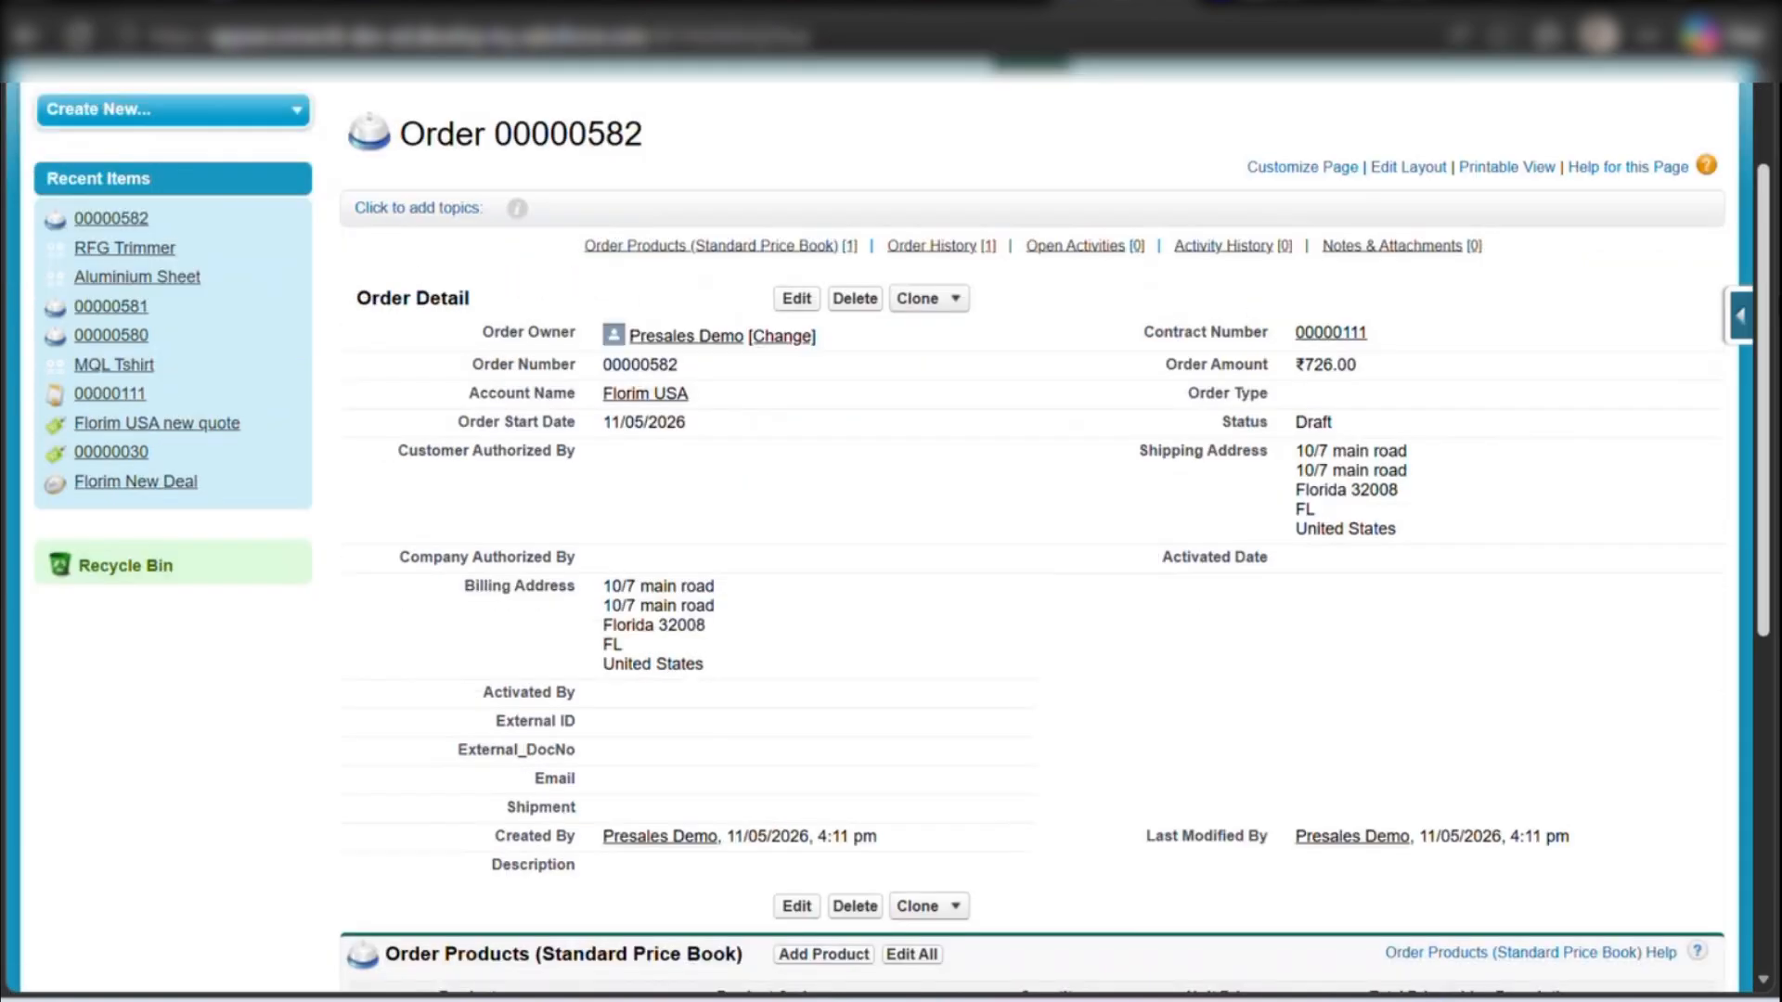
scroll(891, 557, "up", 7)
scroll(1103, 351, "down", 3)
scroll(1103, 351, "up", 3)
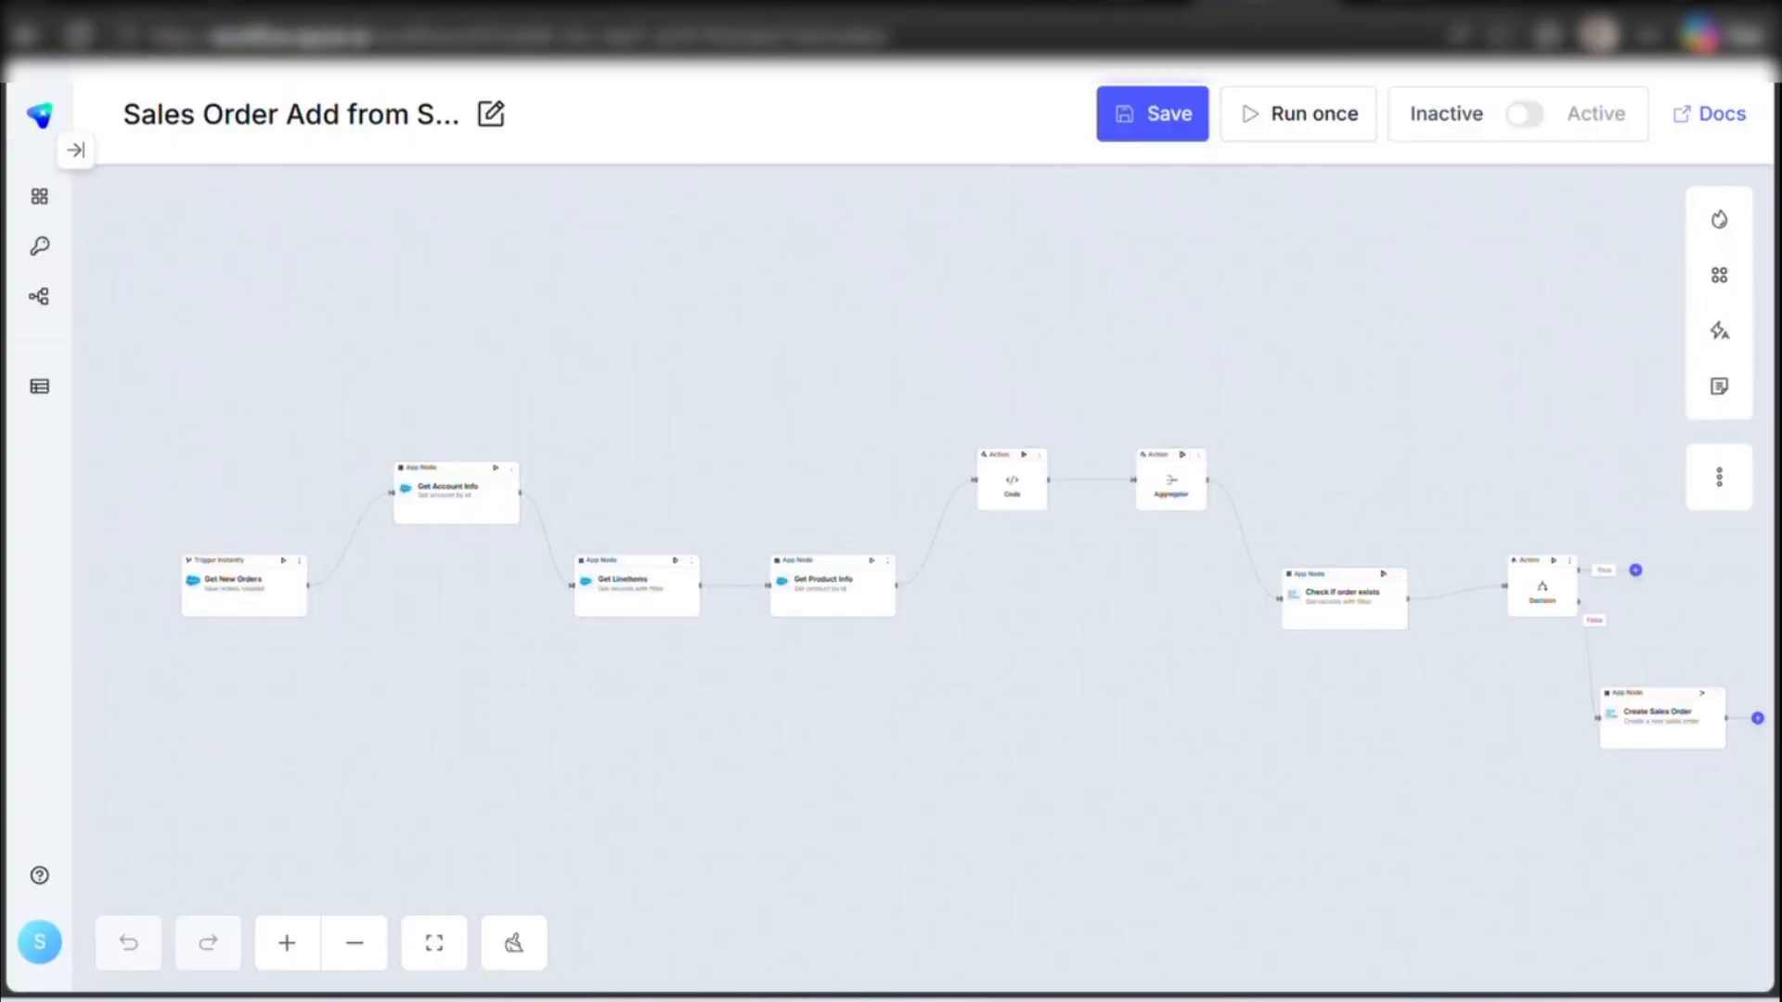
left_click(1142, 131)
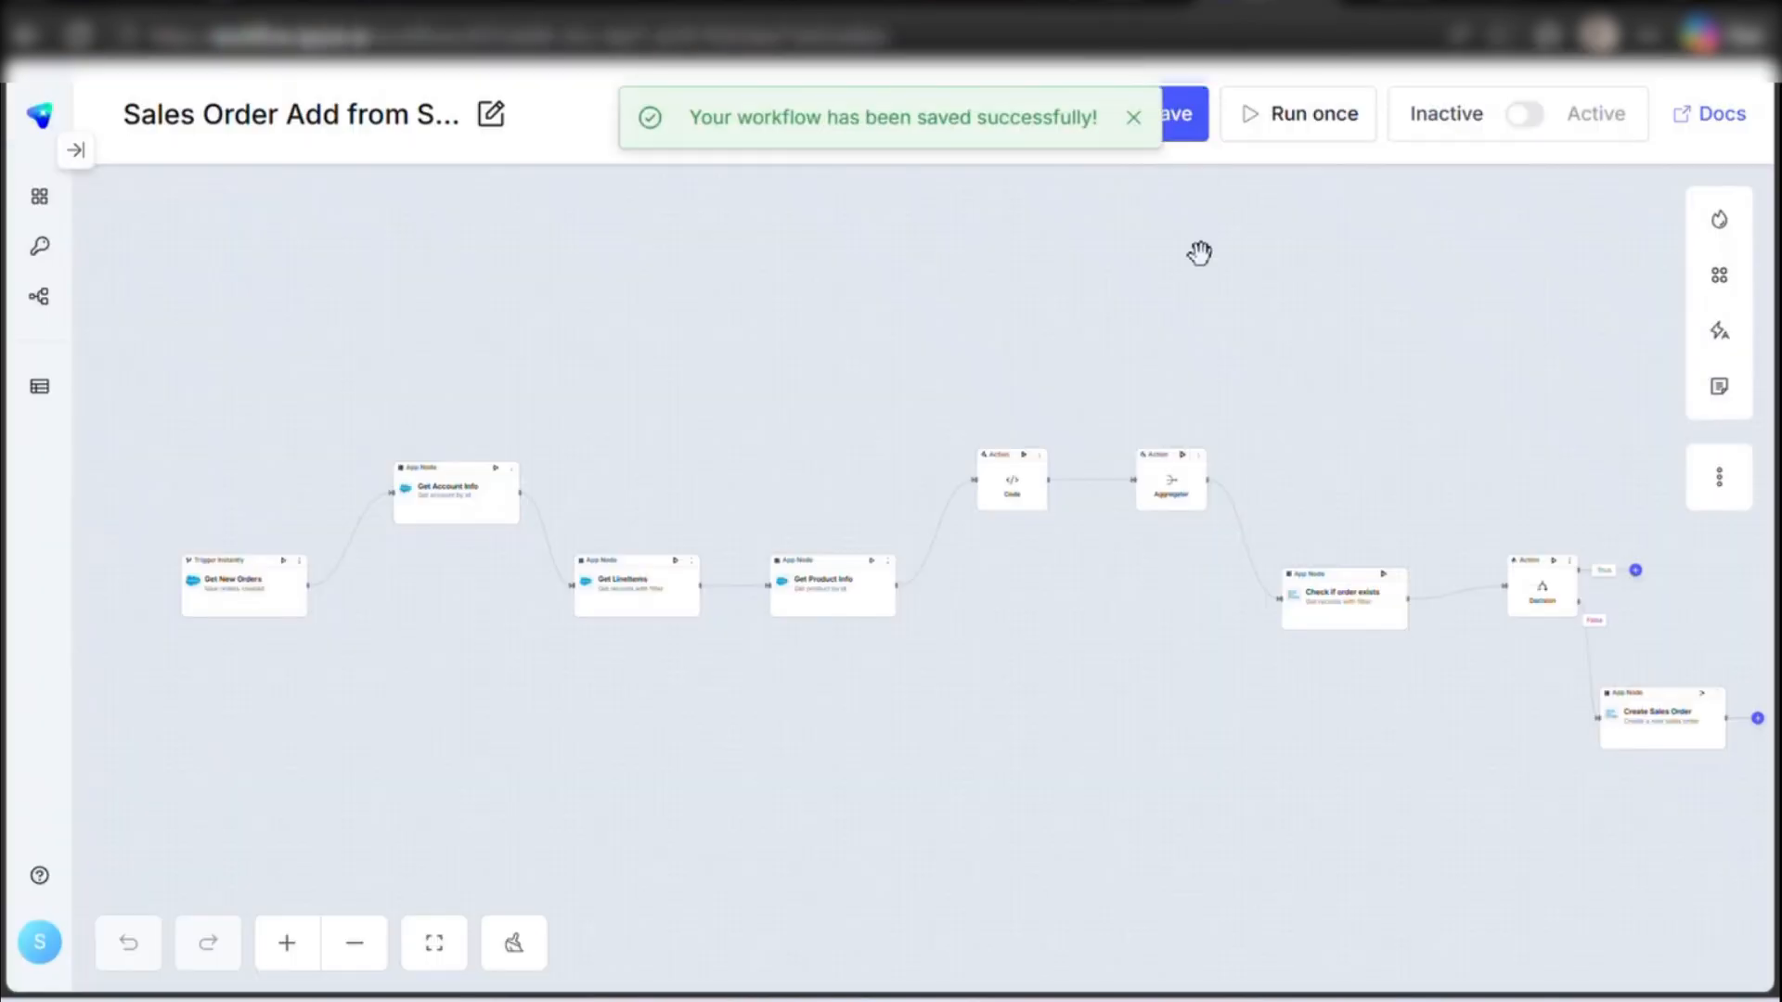
left_click(1312, 129)
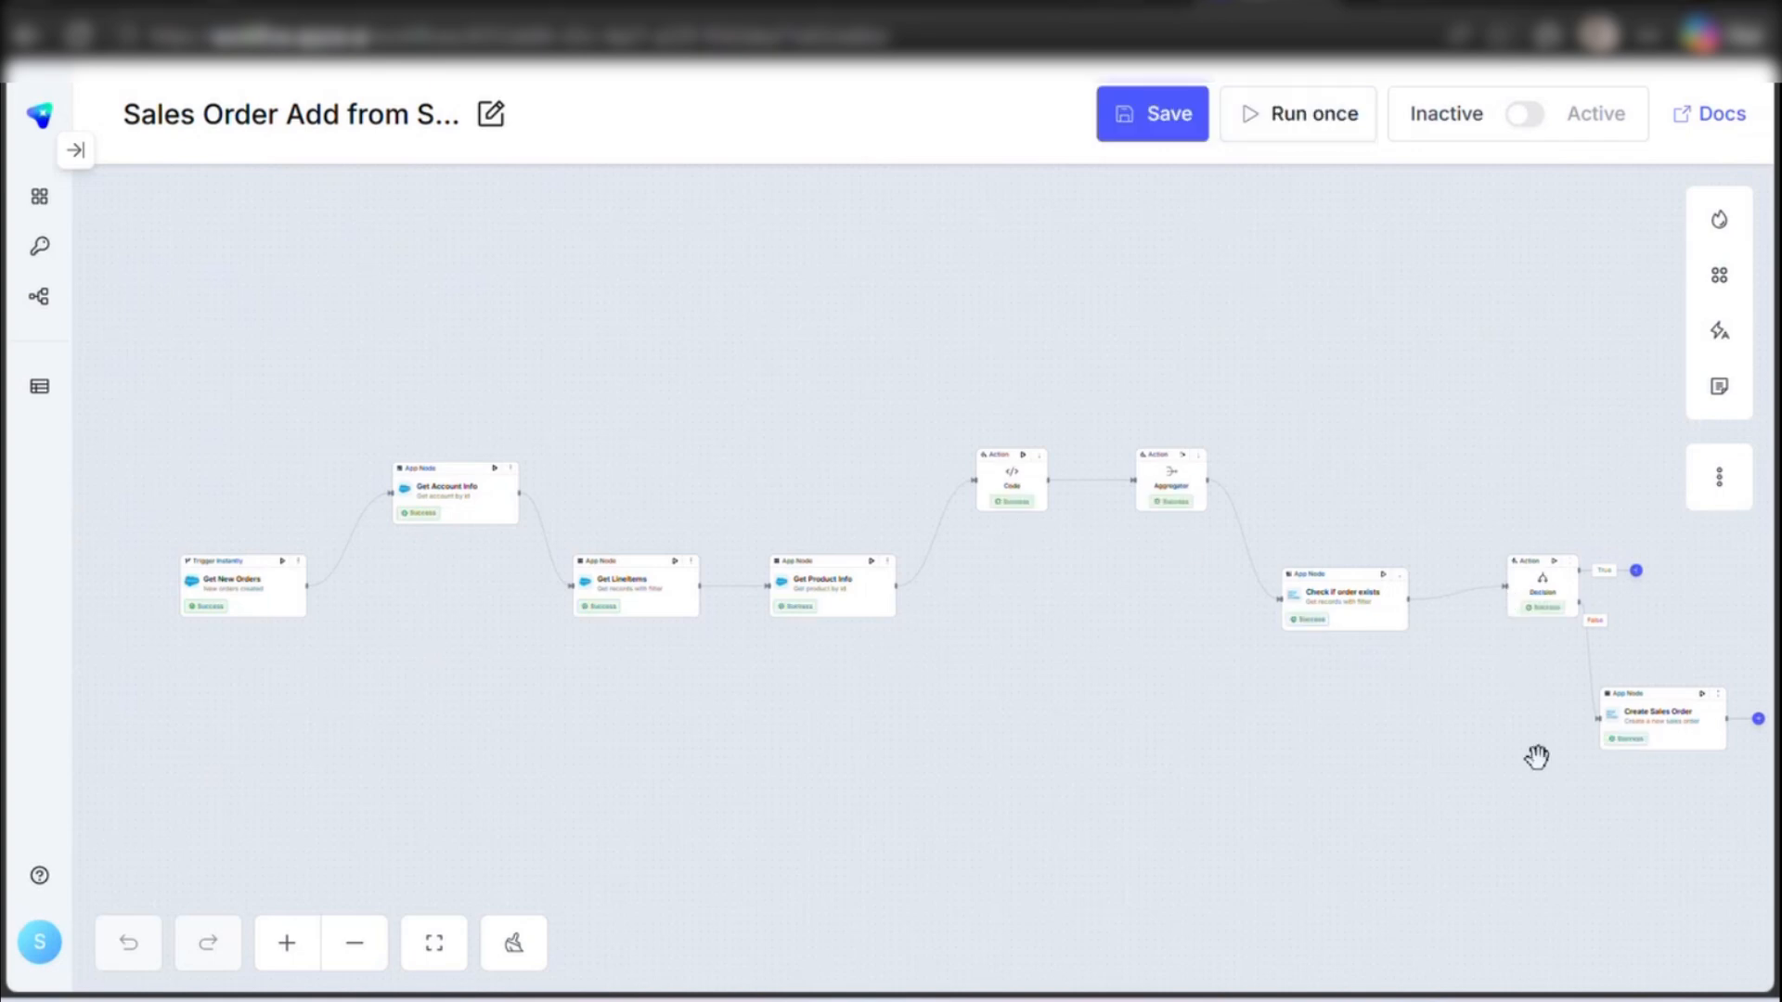
- Open the run output of the Create Sales Order node and highlight the SalesOrder number
left_click(1683, 754)
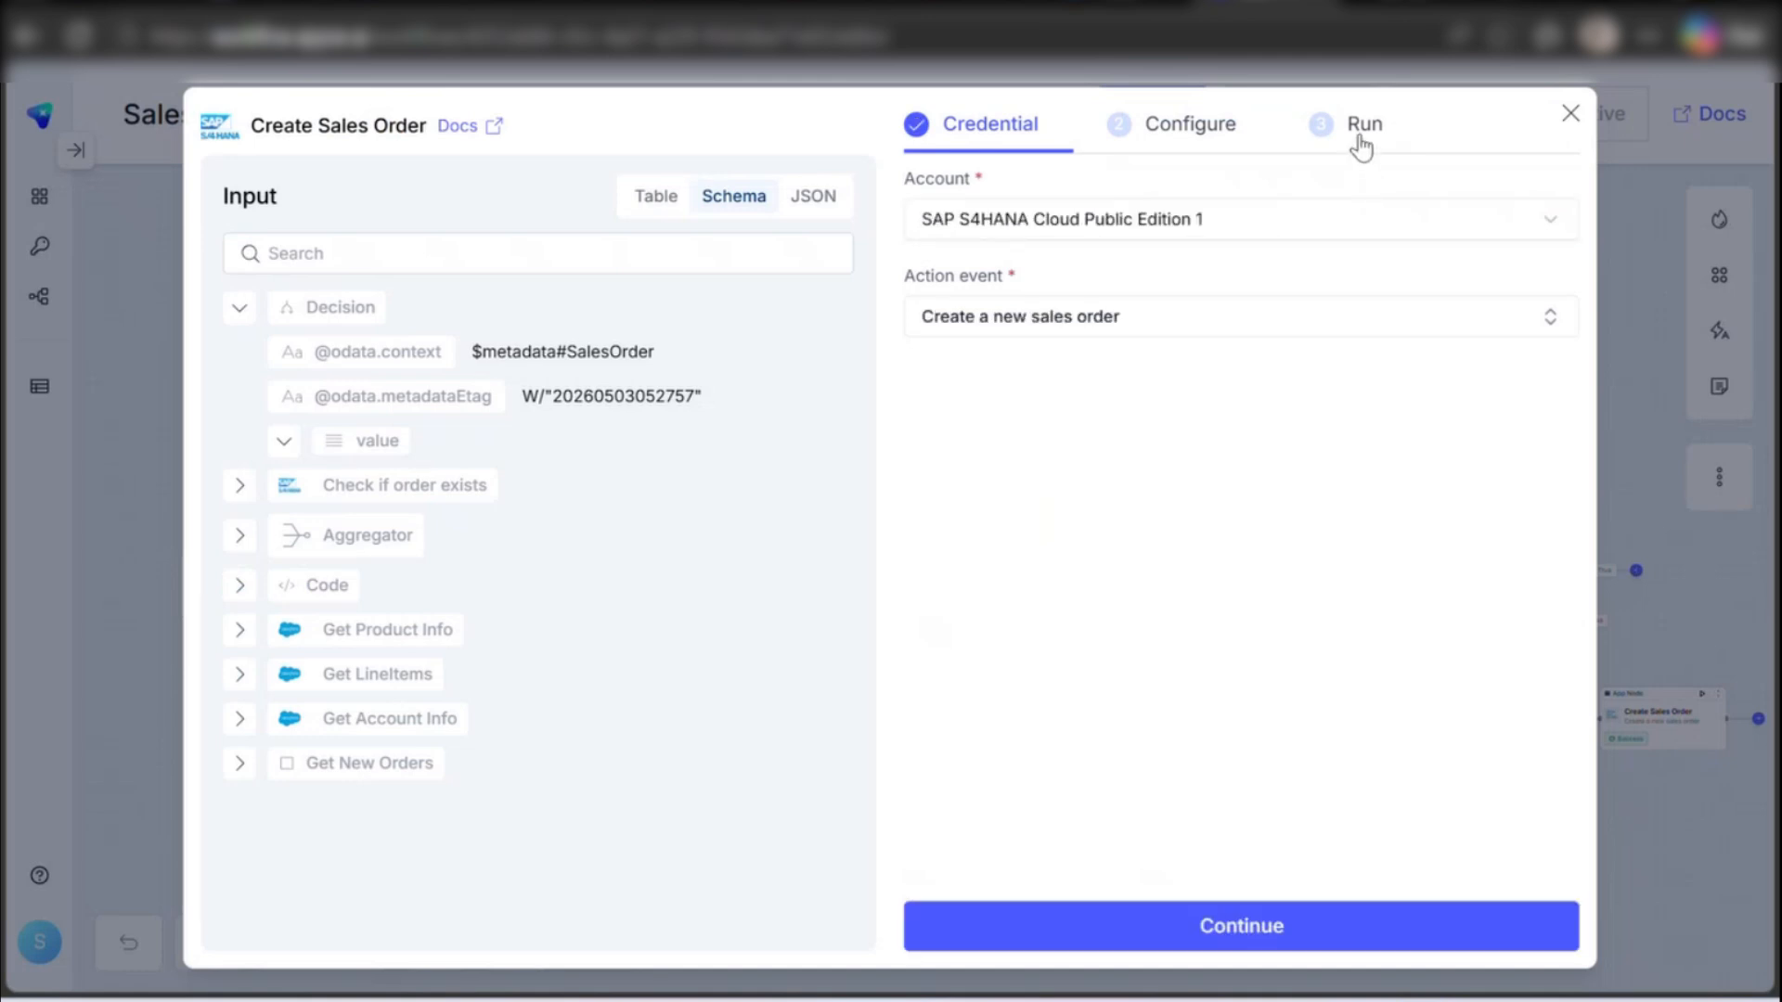
left_click(1337, 937)
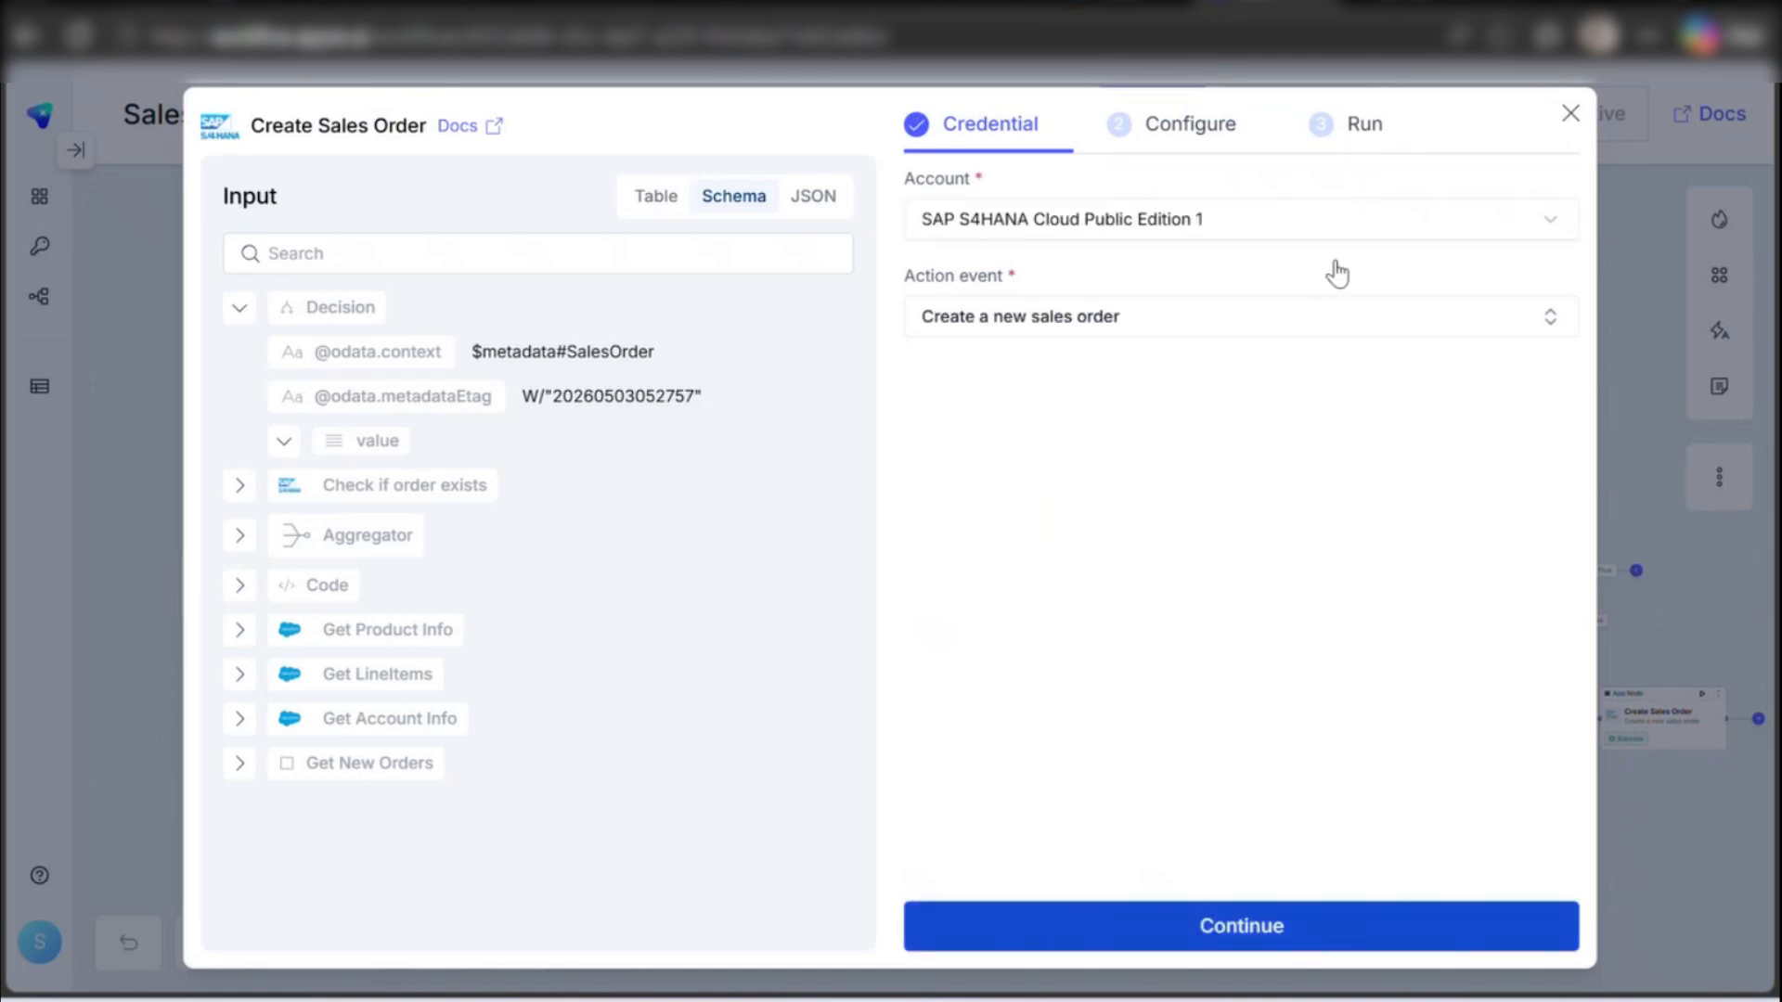
left_click(1338, 129)
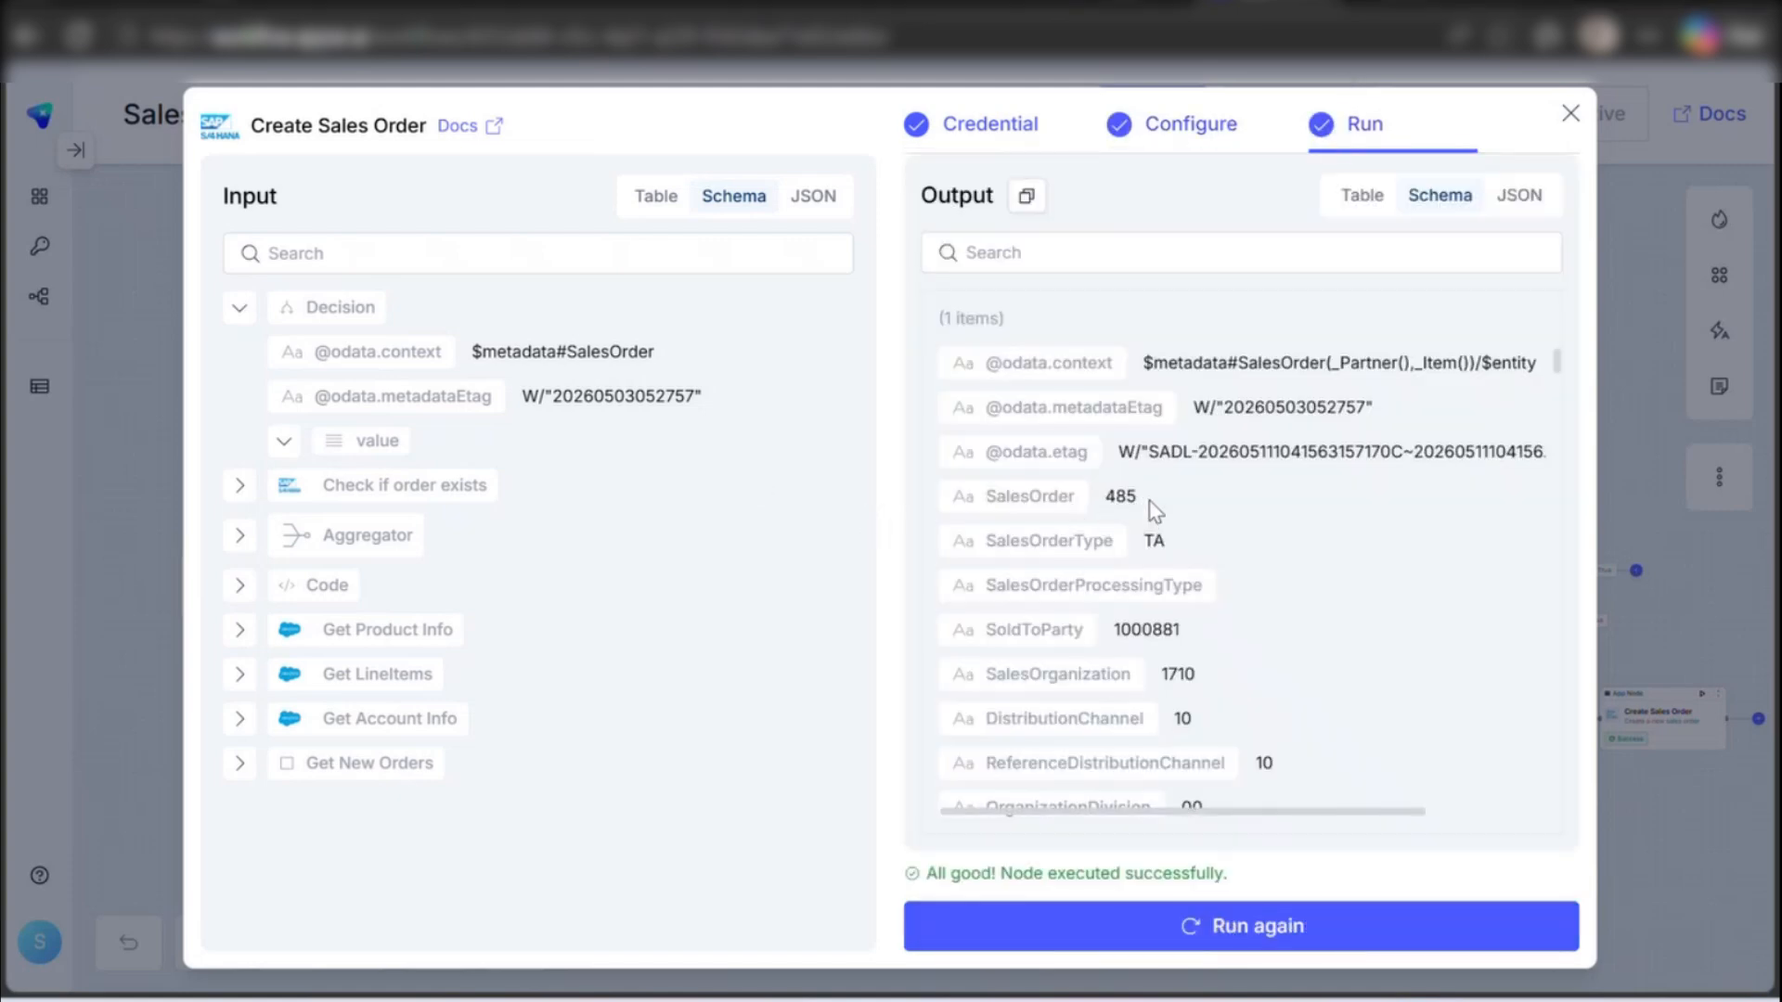
left_click_drag(1136, 496, 1107, 495)
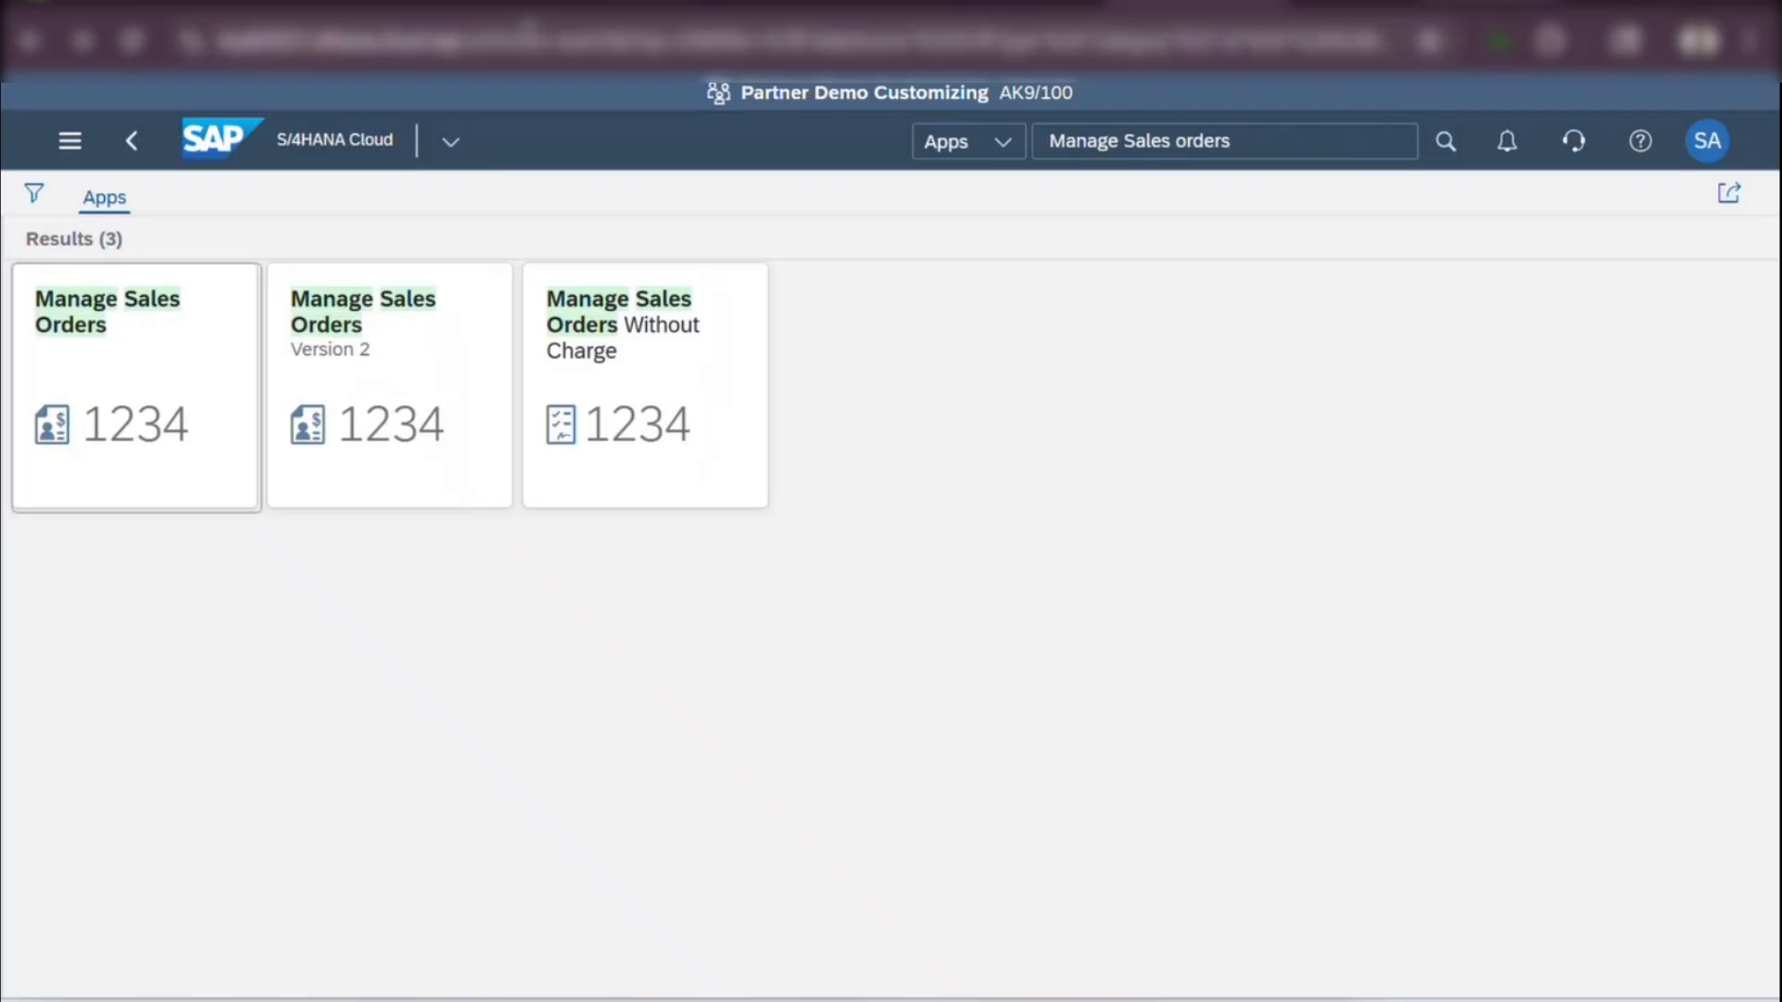
- In SAP S/4HANA Cloud, open Manage Sales Orders Version 2 and search for the sales order number from the workflow output
left_click(371, 371)
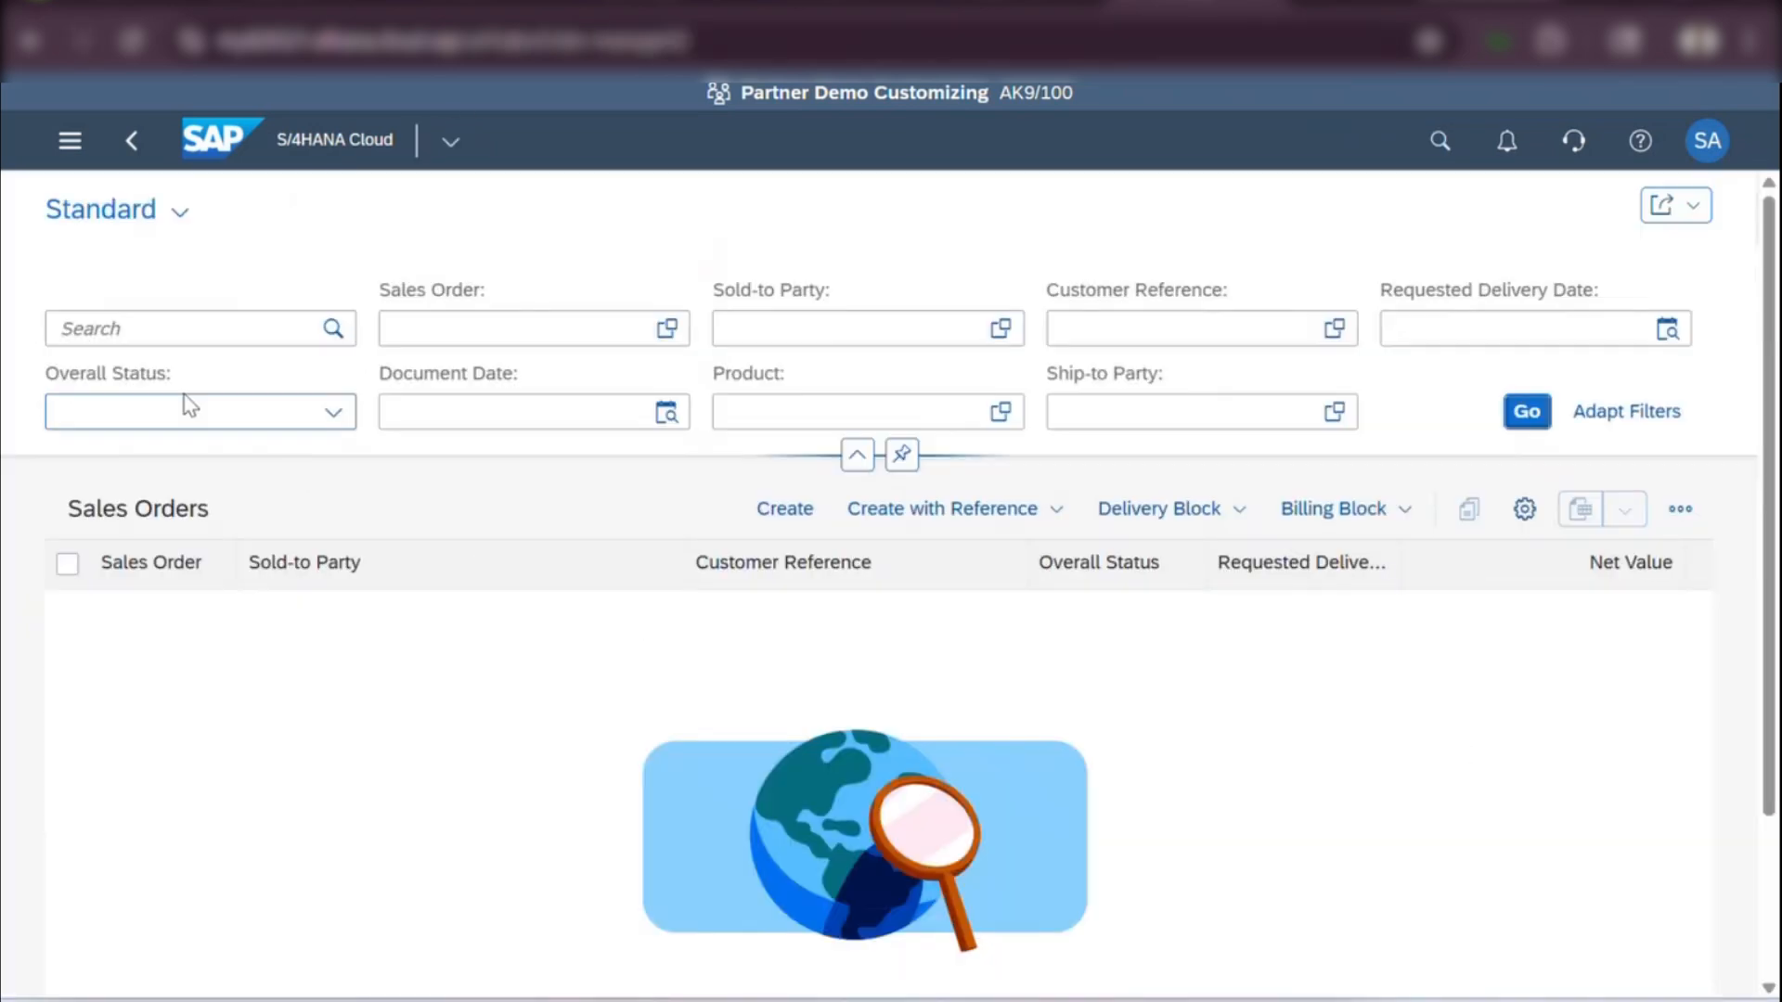
left_click(127, 327)
type("485")
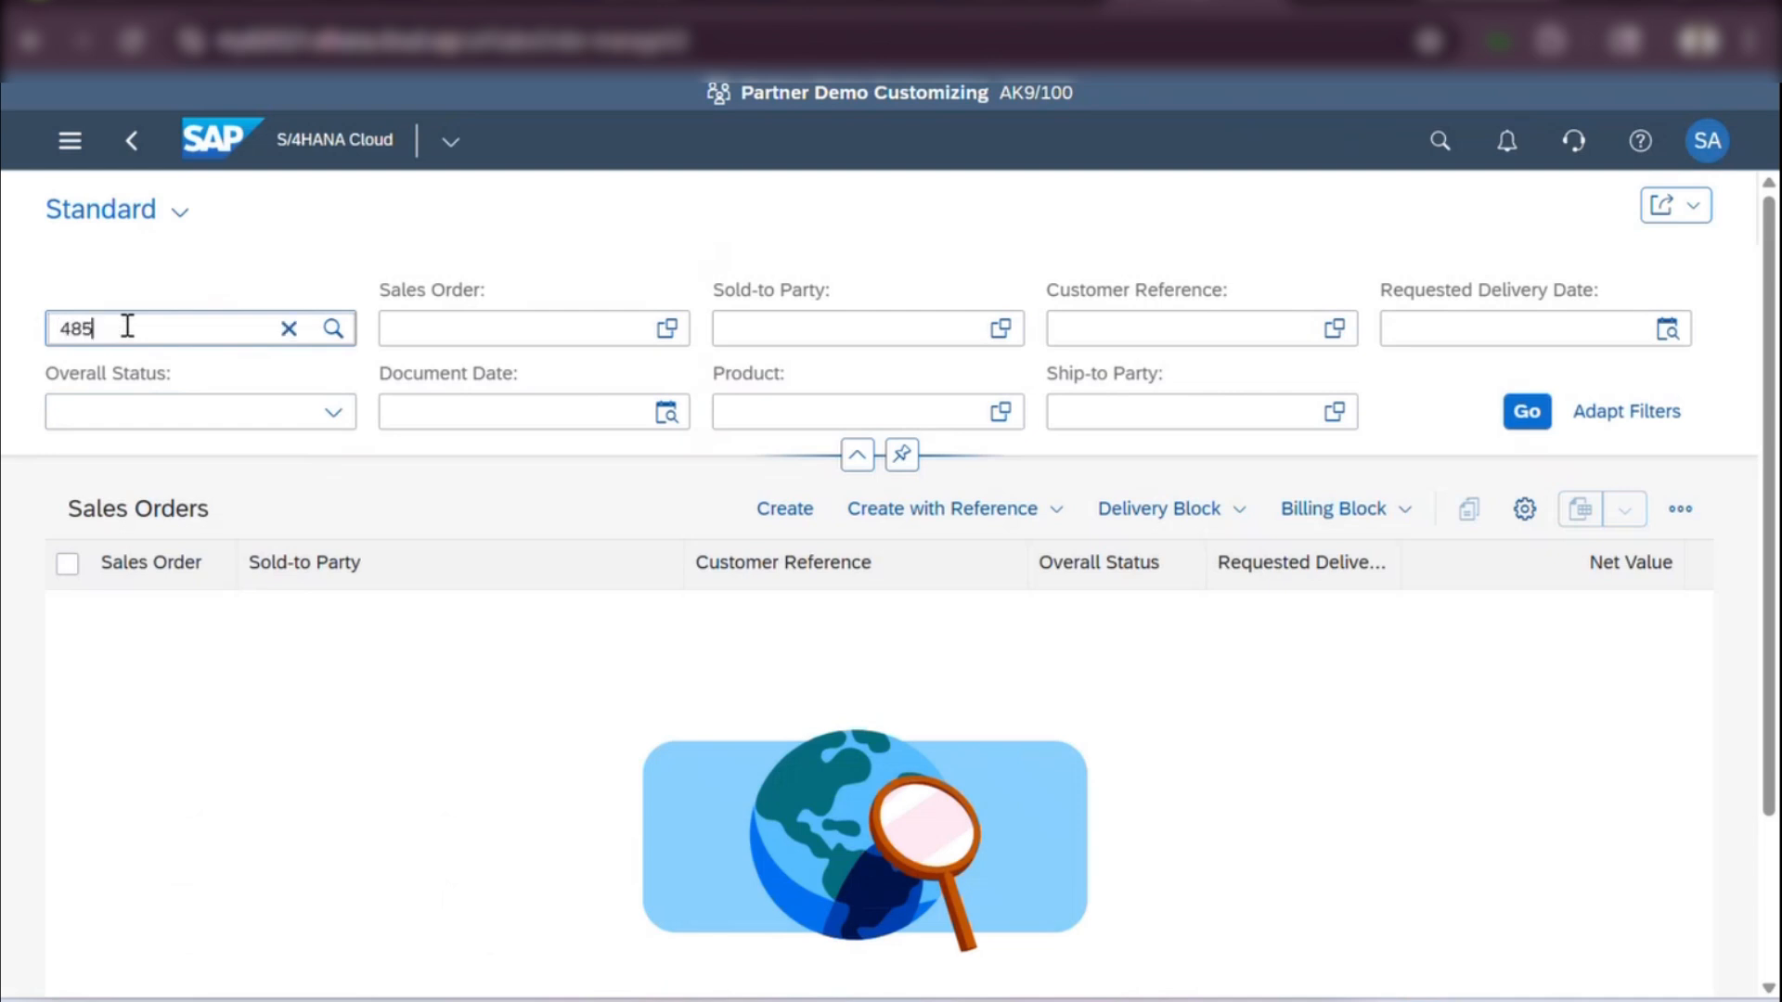
key("Return")
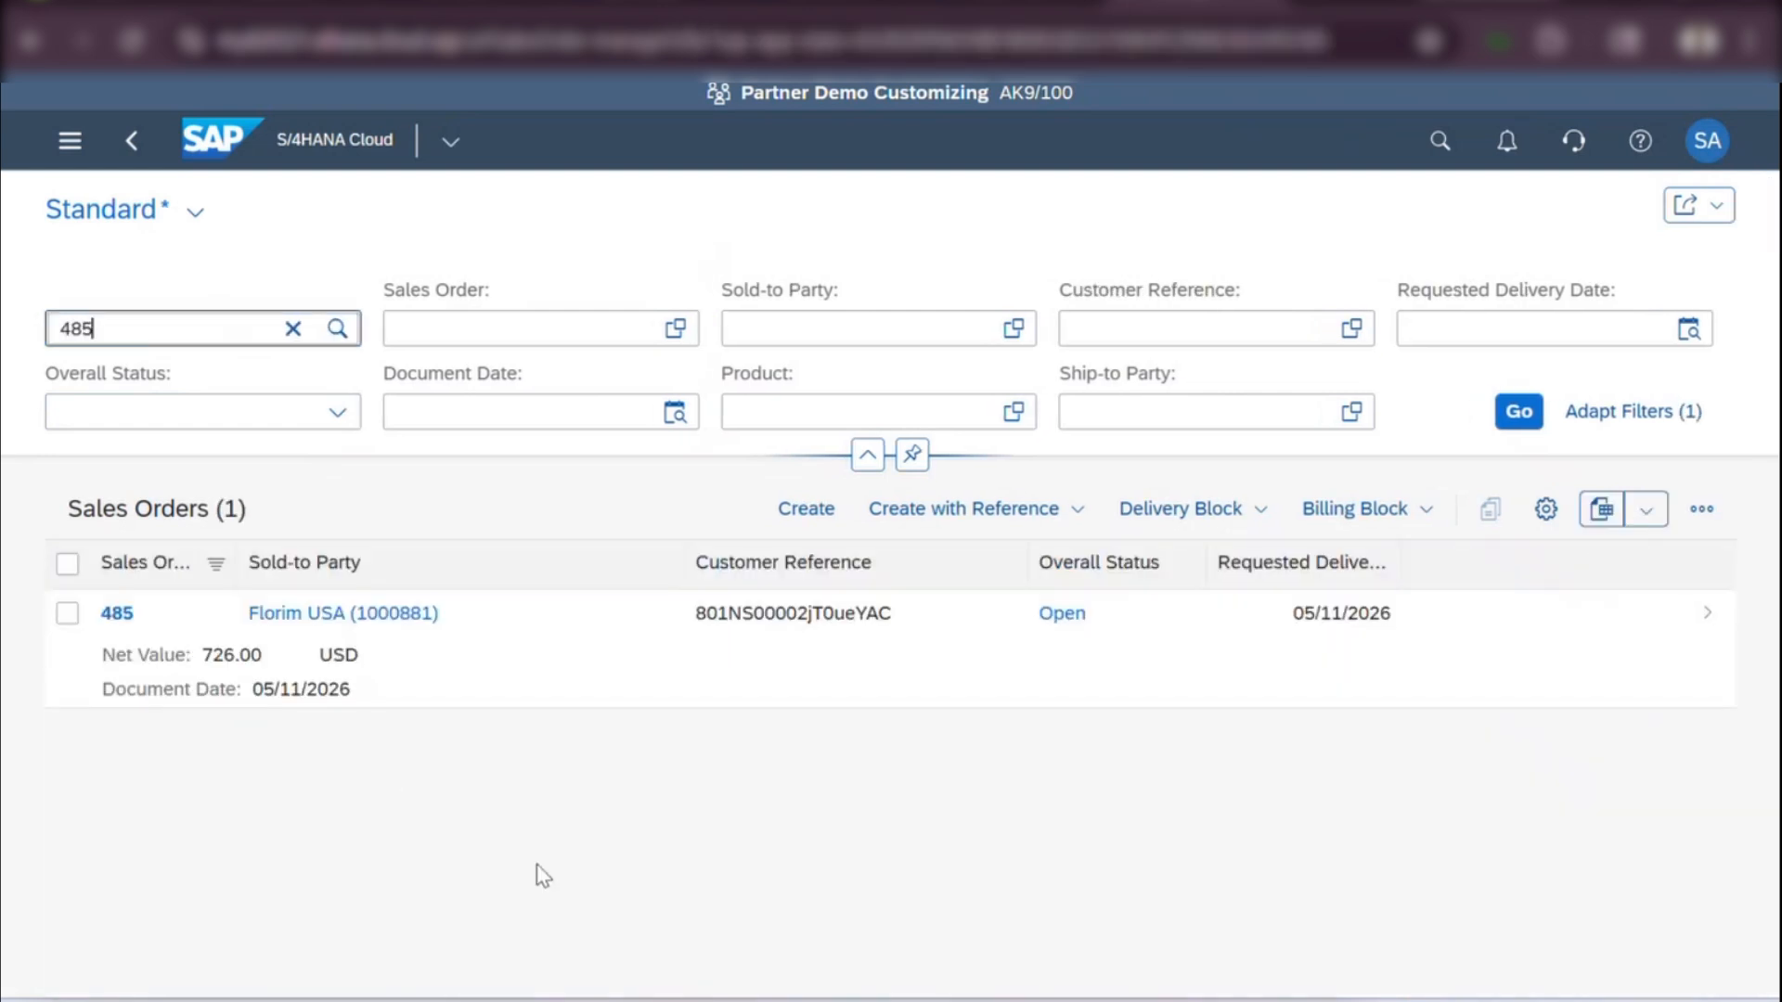
- Open the found sales order and examine its basic data and the item's product, quantity, delivery dates and net value
left_click(1709, 616)
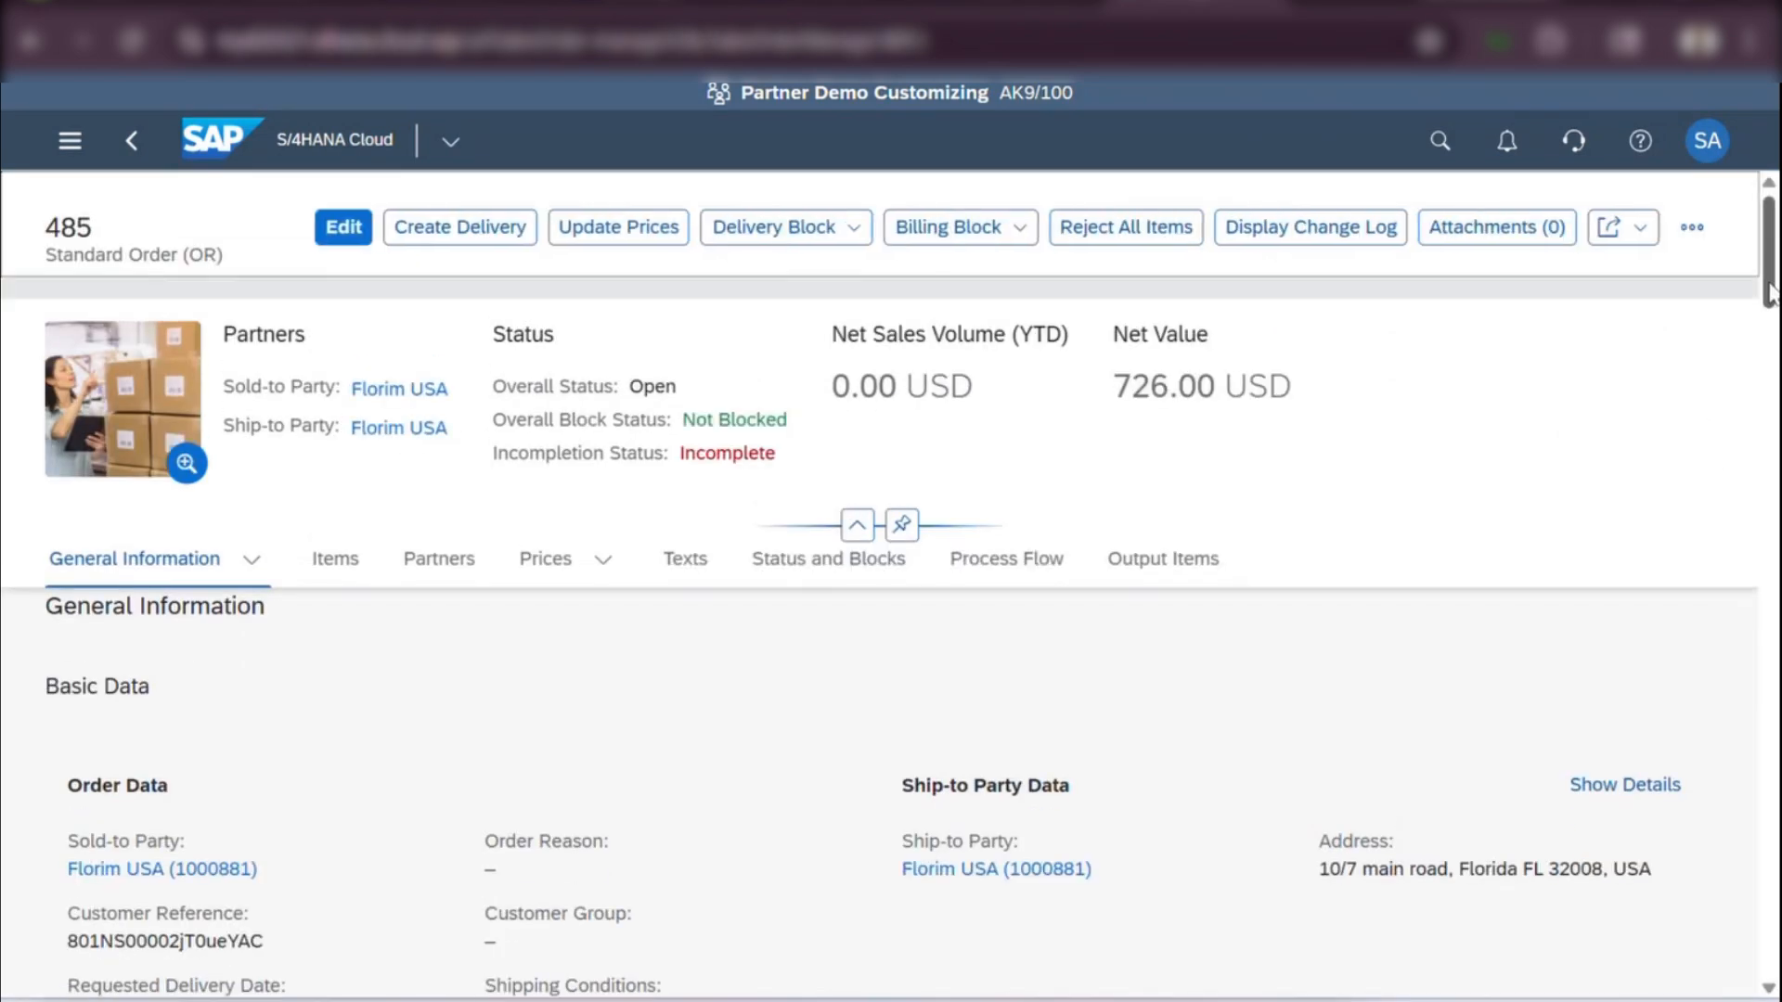
left_click_drag(1770, 291, 1770, 348)
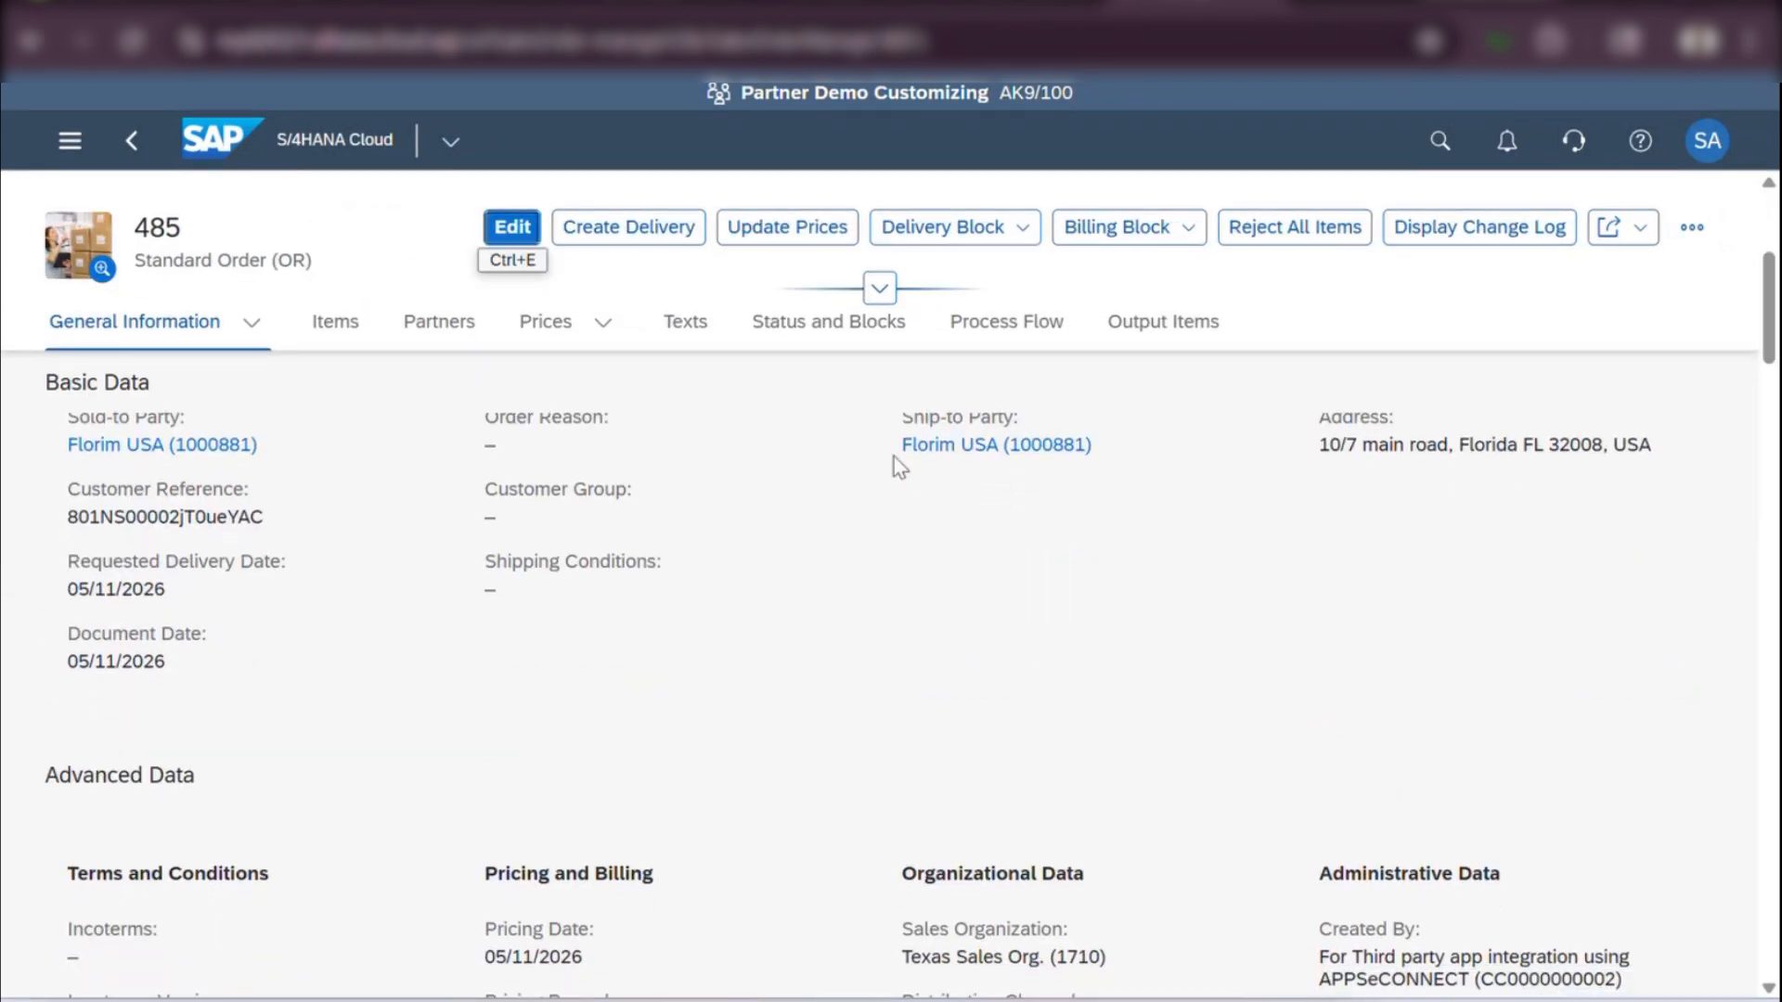
left_click_drag(1772, 306, 1773, 478)
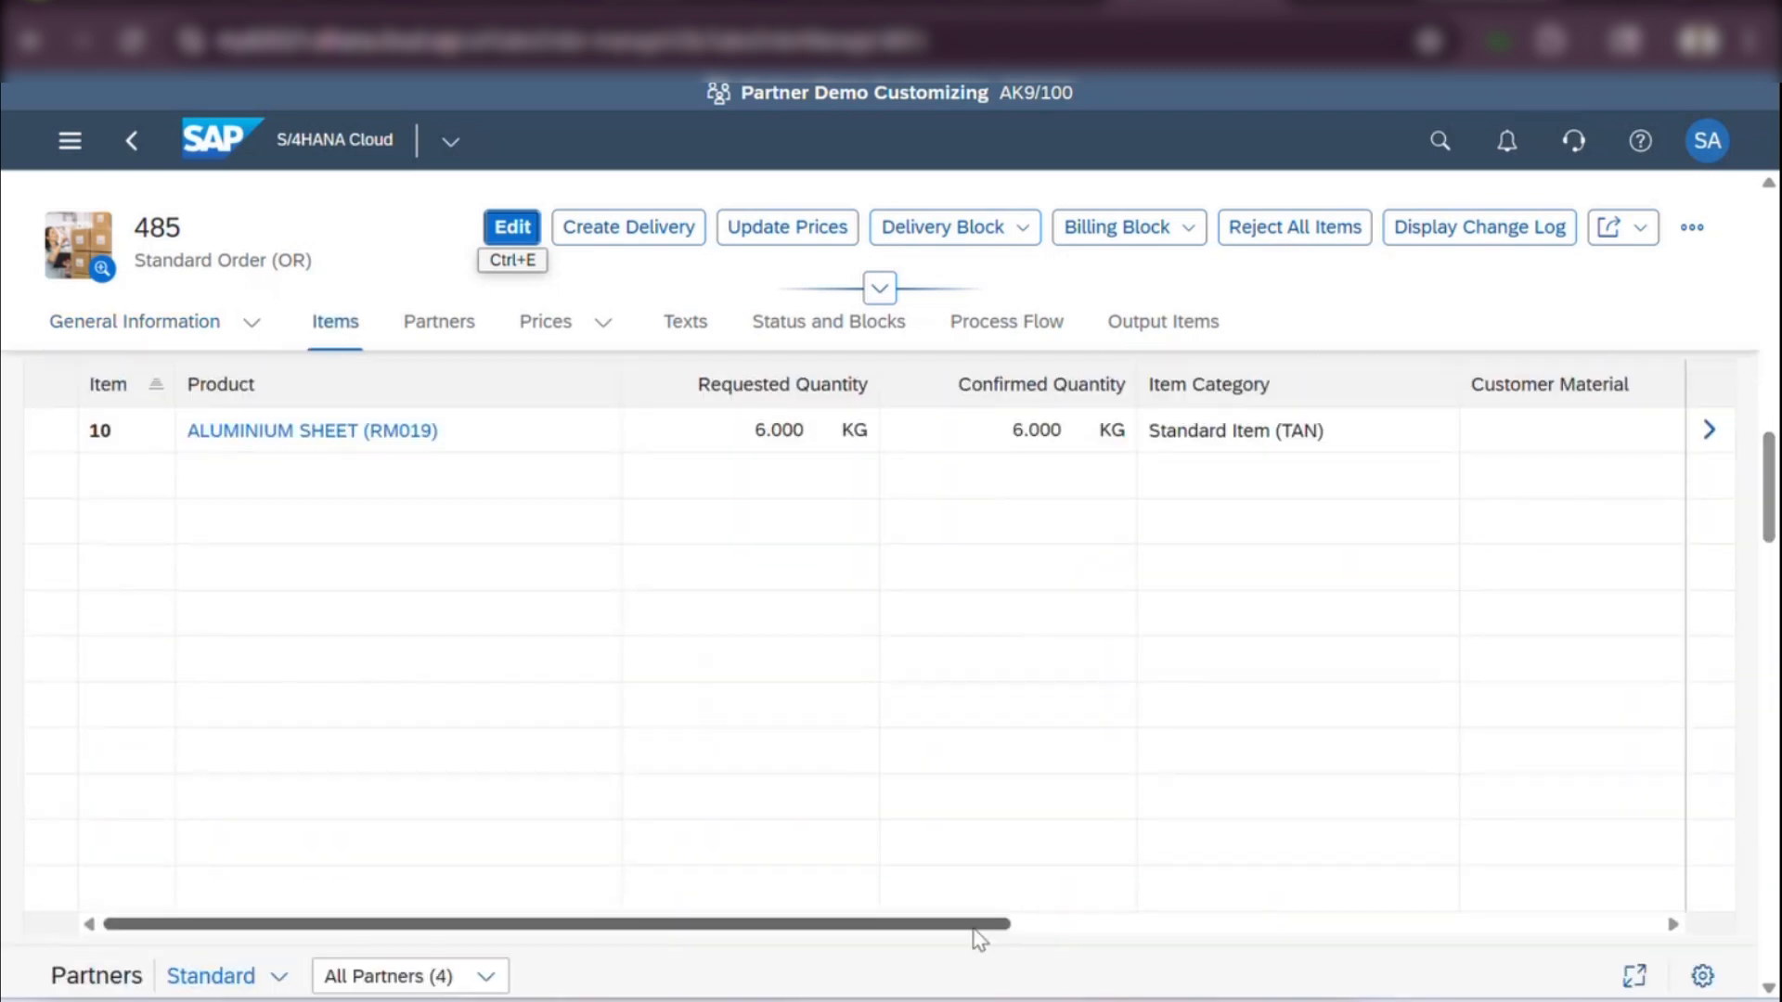
left_click_drag(974, 928, 1606, 883)
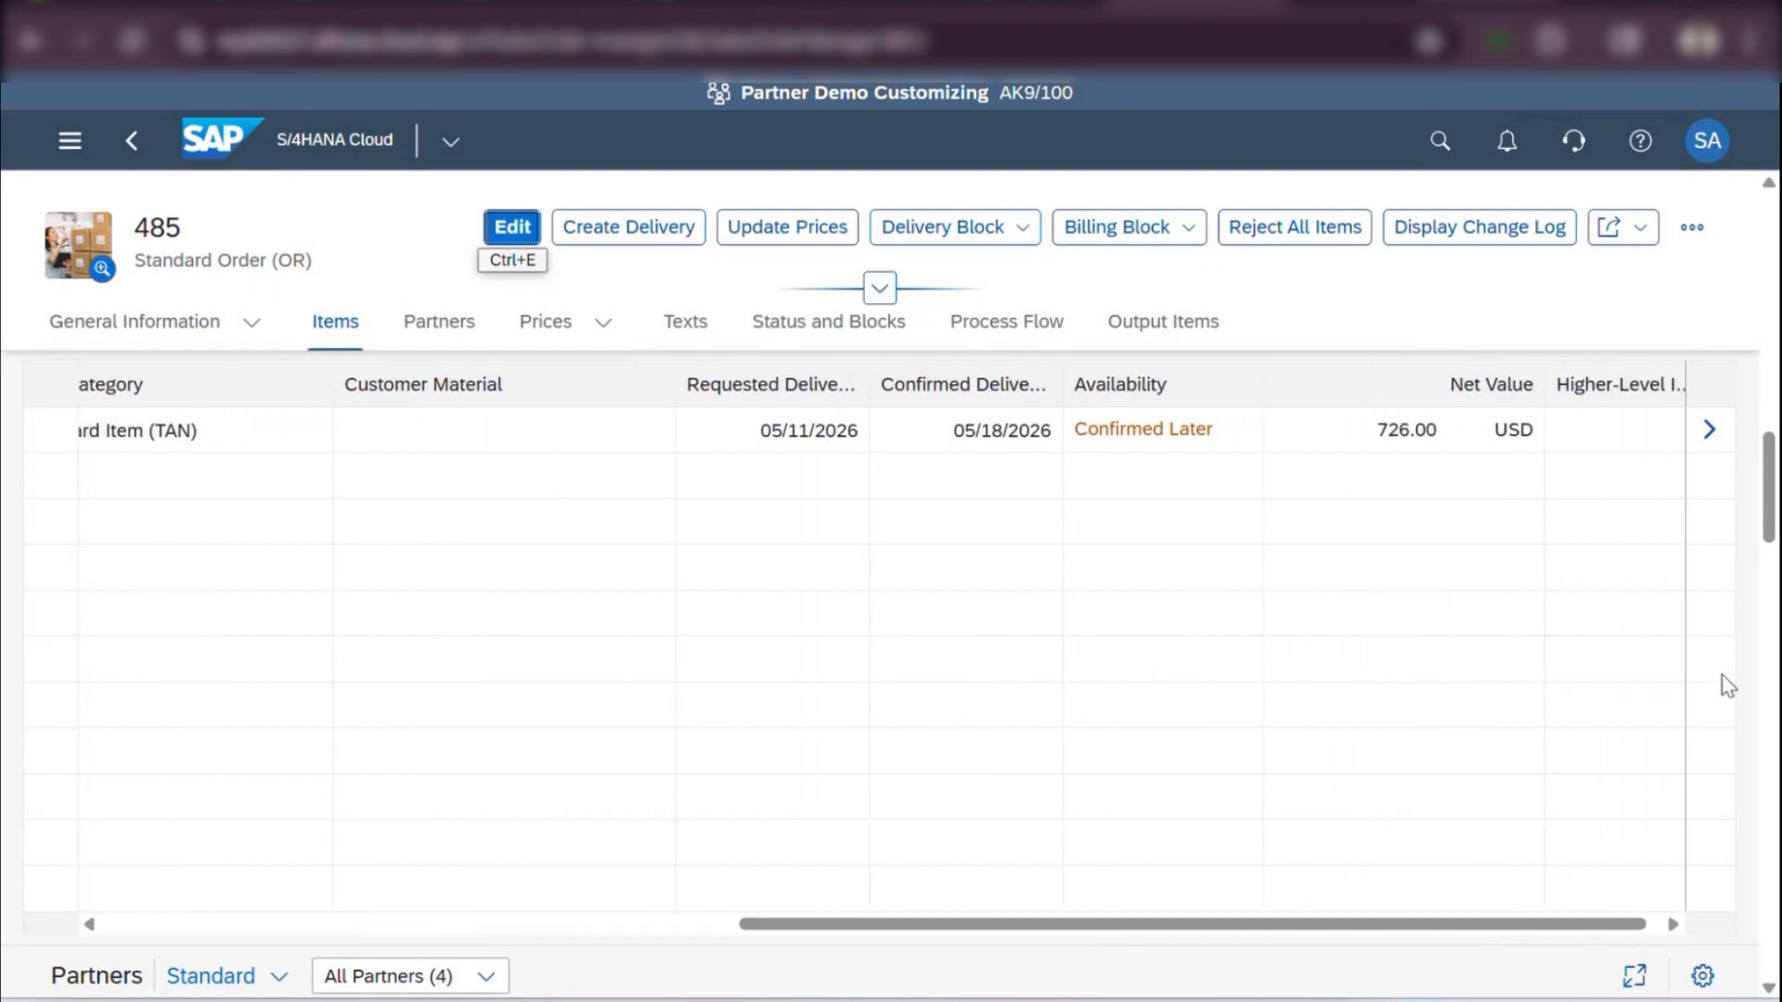
- Examine the sales order's partner functions and addresses, and review its header status and basic order data
left_click_drag(1770, 502, 1770, 566)
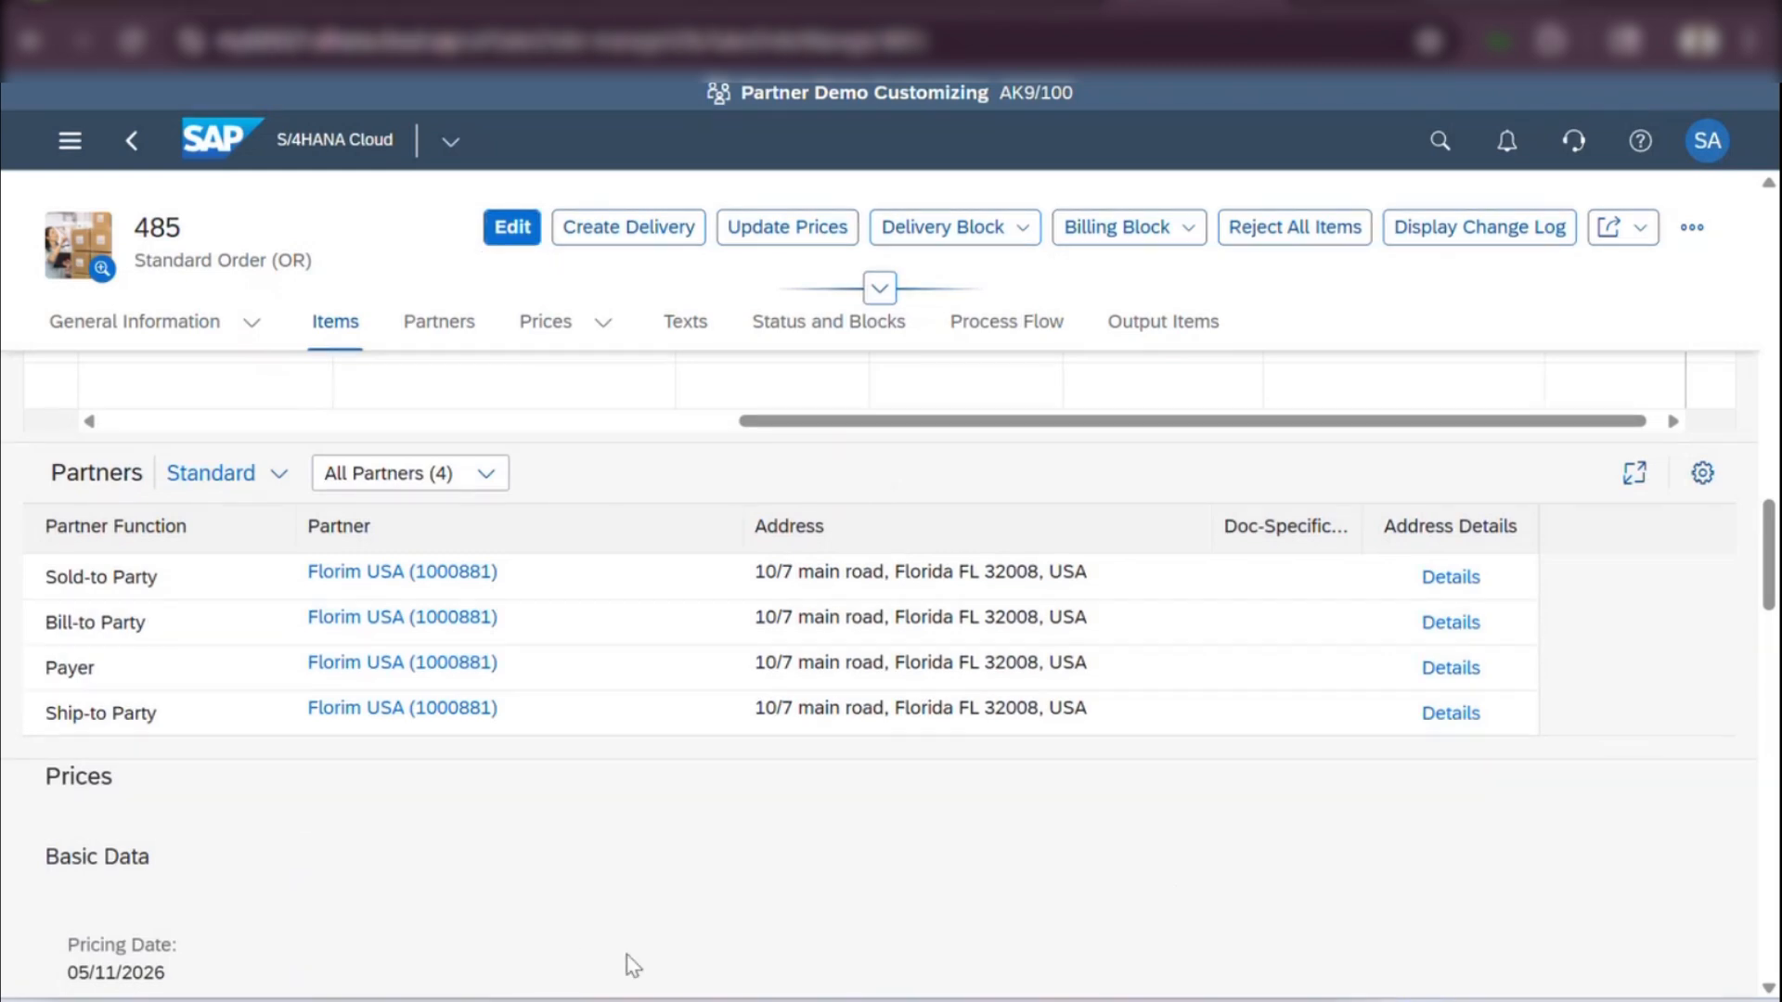
left_click_drag(1774, 538, 1710, 154)
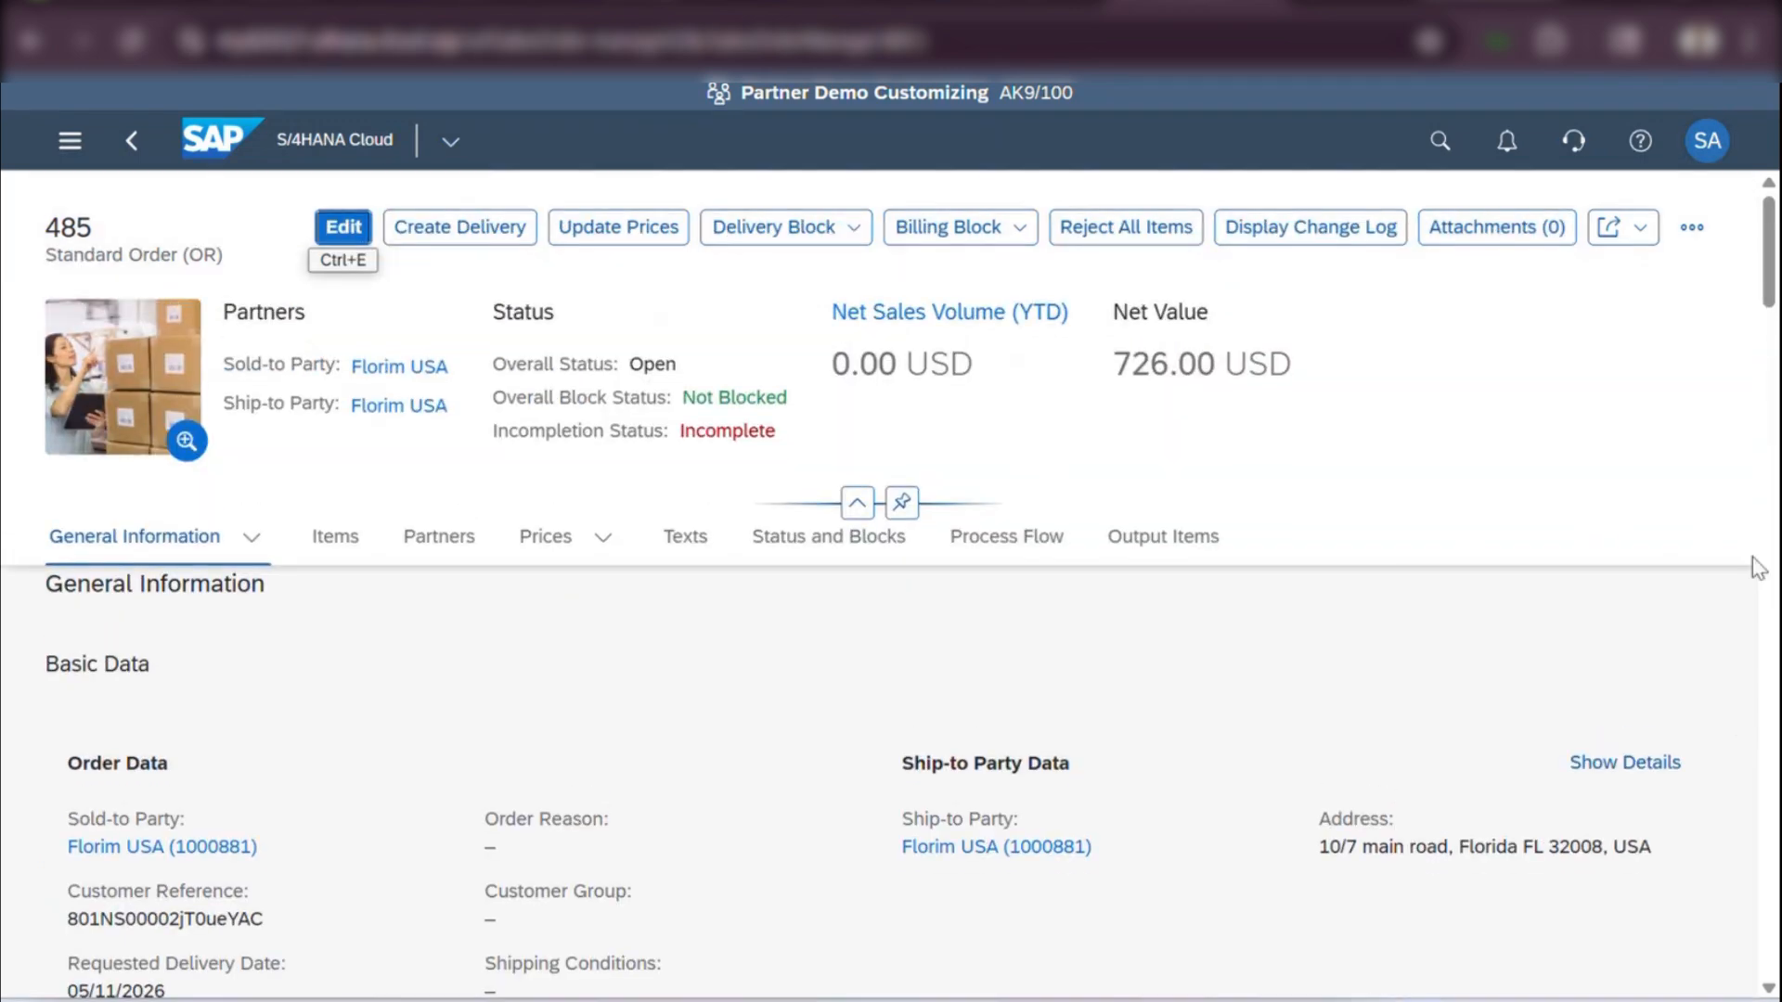
scroll(1763, 325, "down", 5)
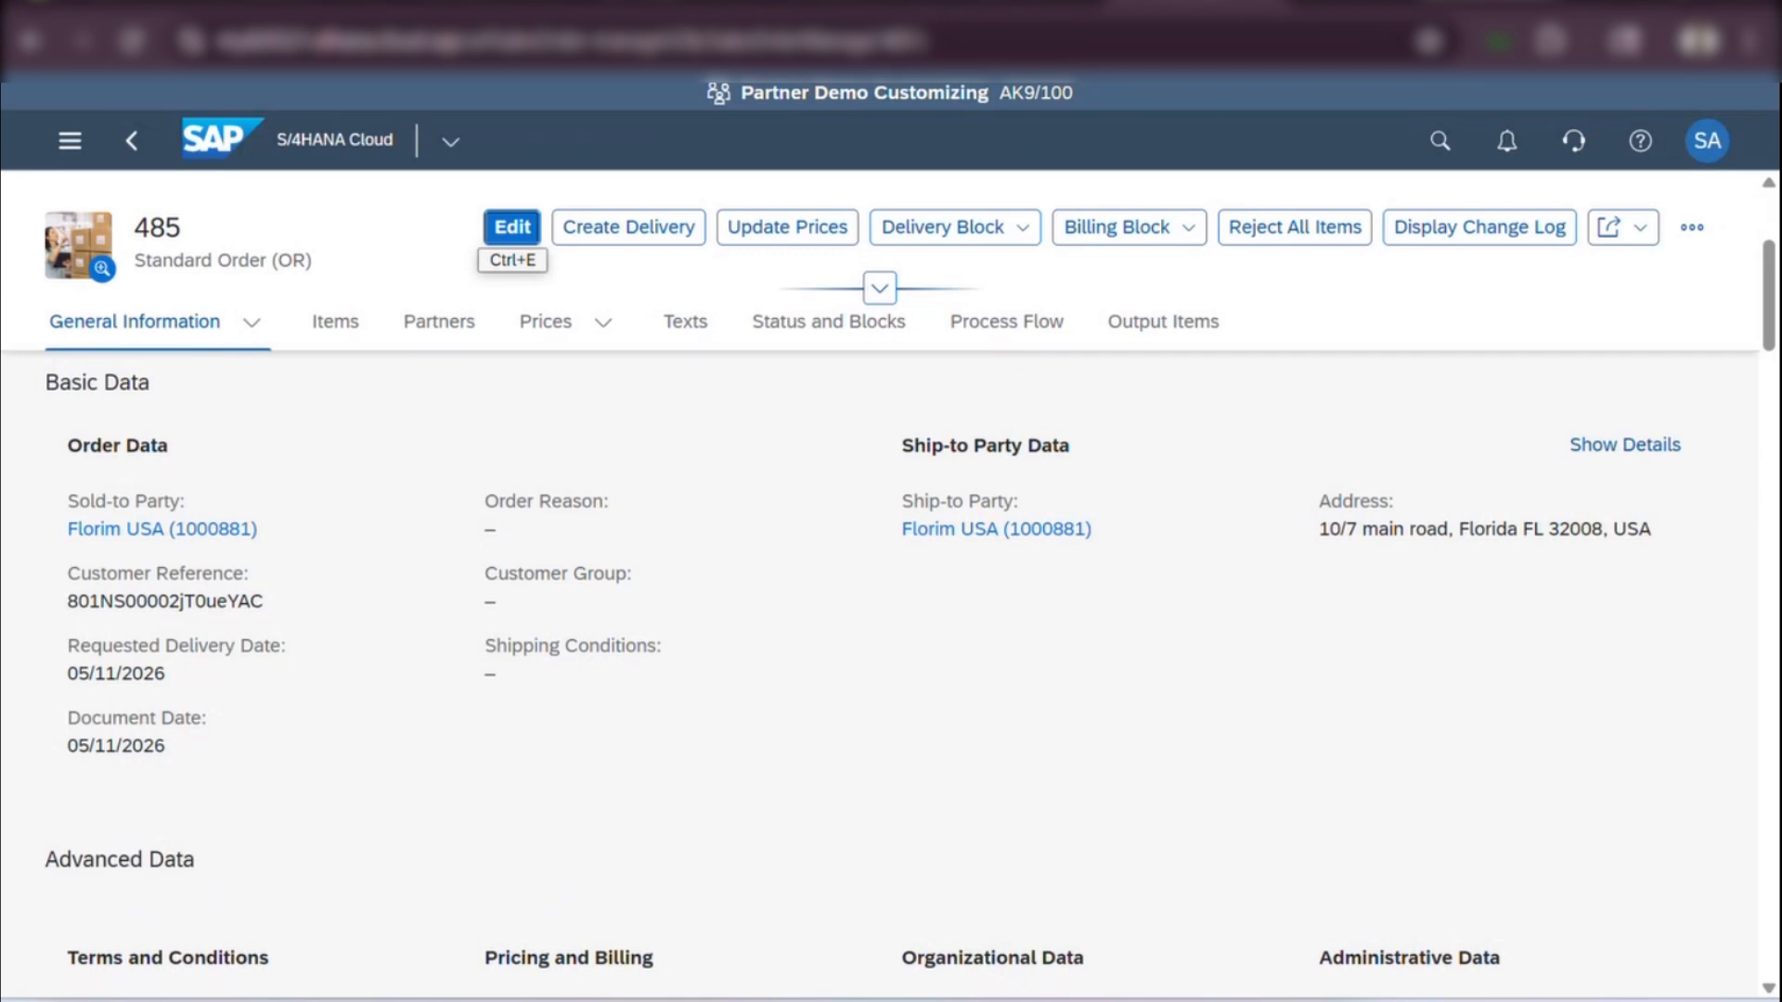
- Switch back to the appse ai workflow, recheck the run output of the Create Sales Order node, and return to the canvas
mouse_move(956, 1001)
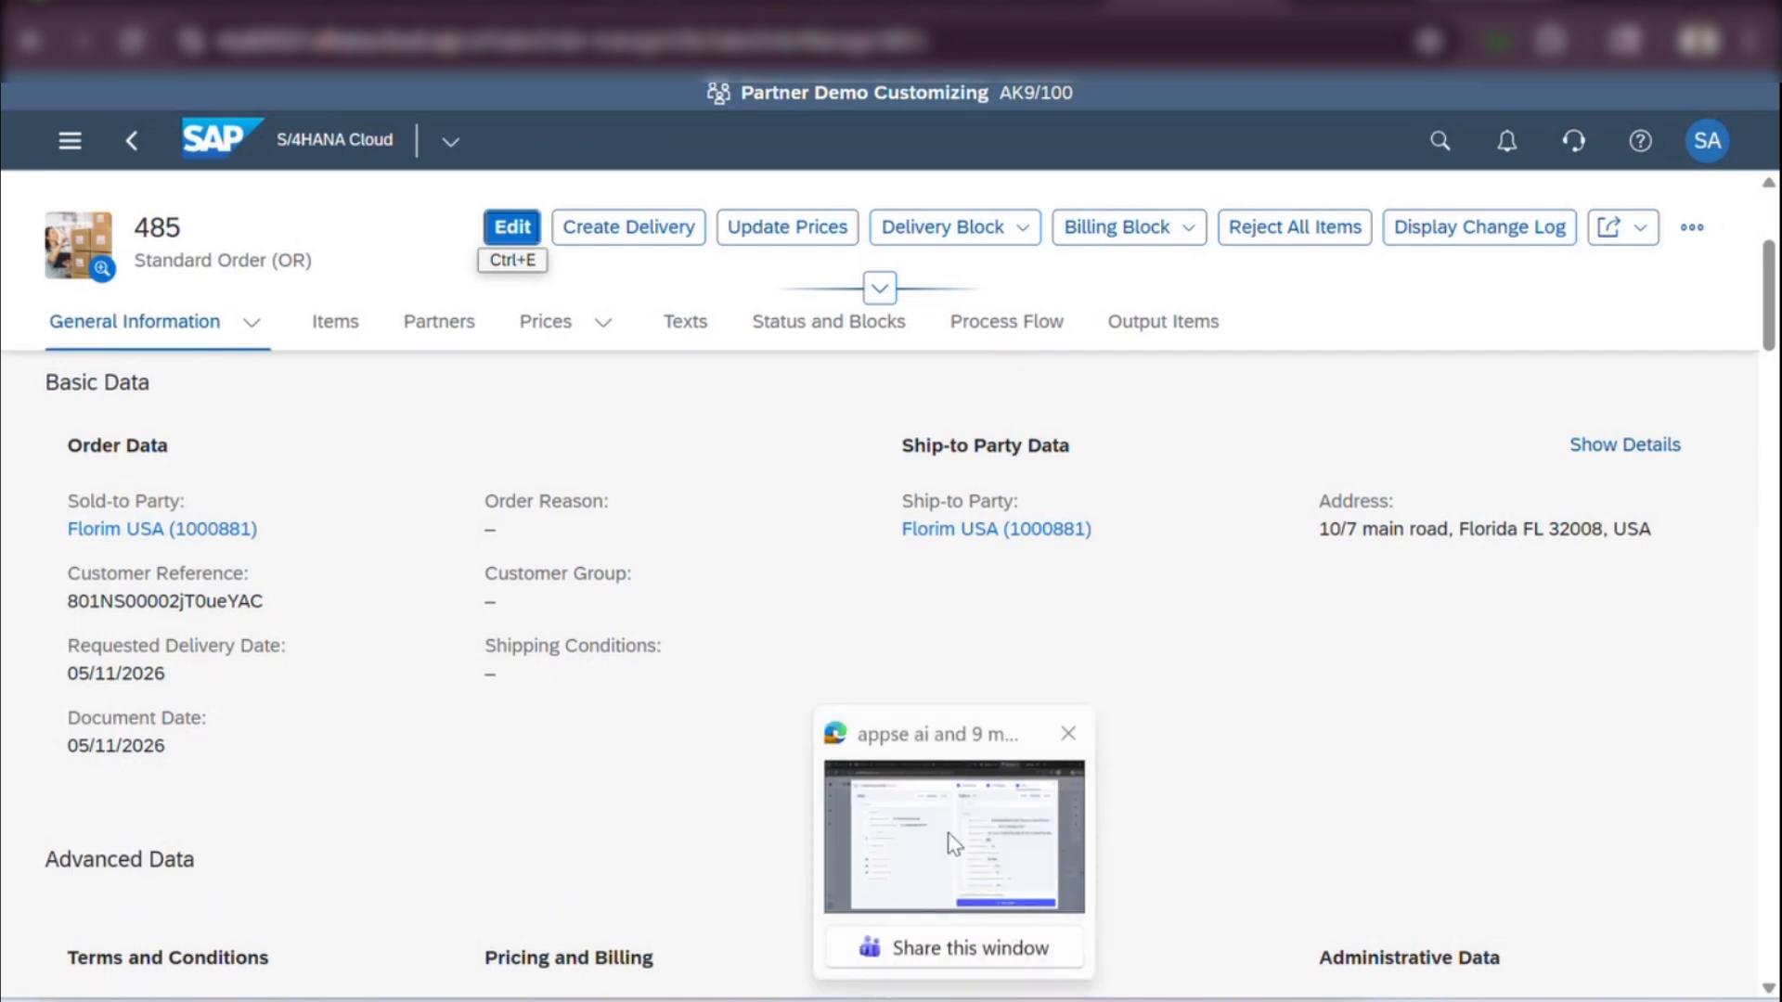
left_click(956, 1001)
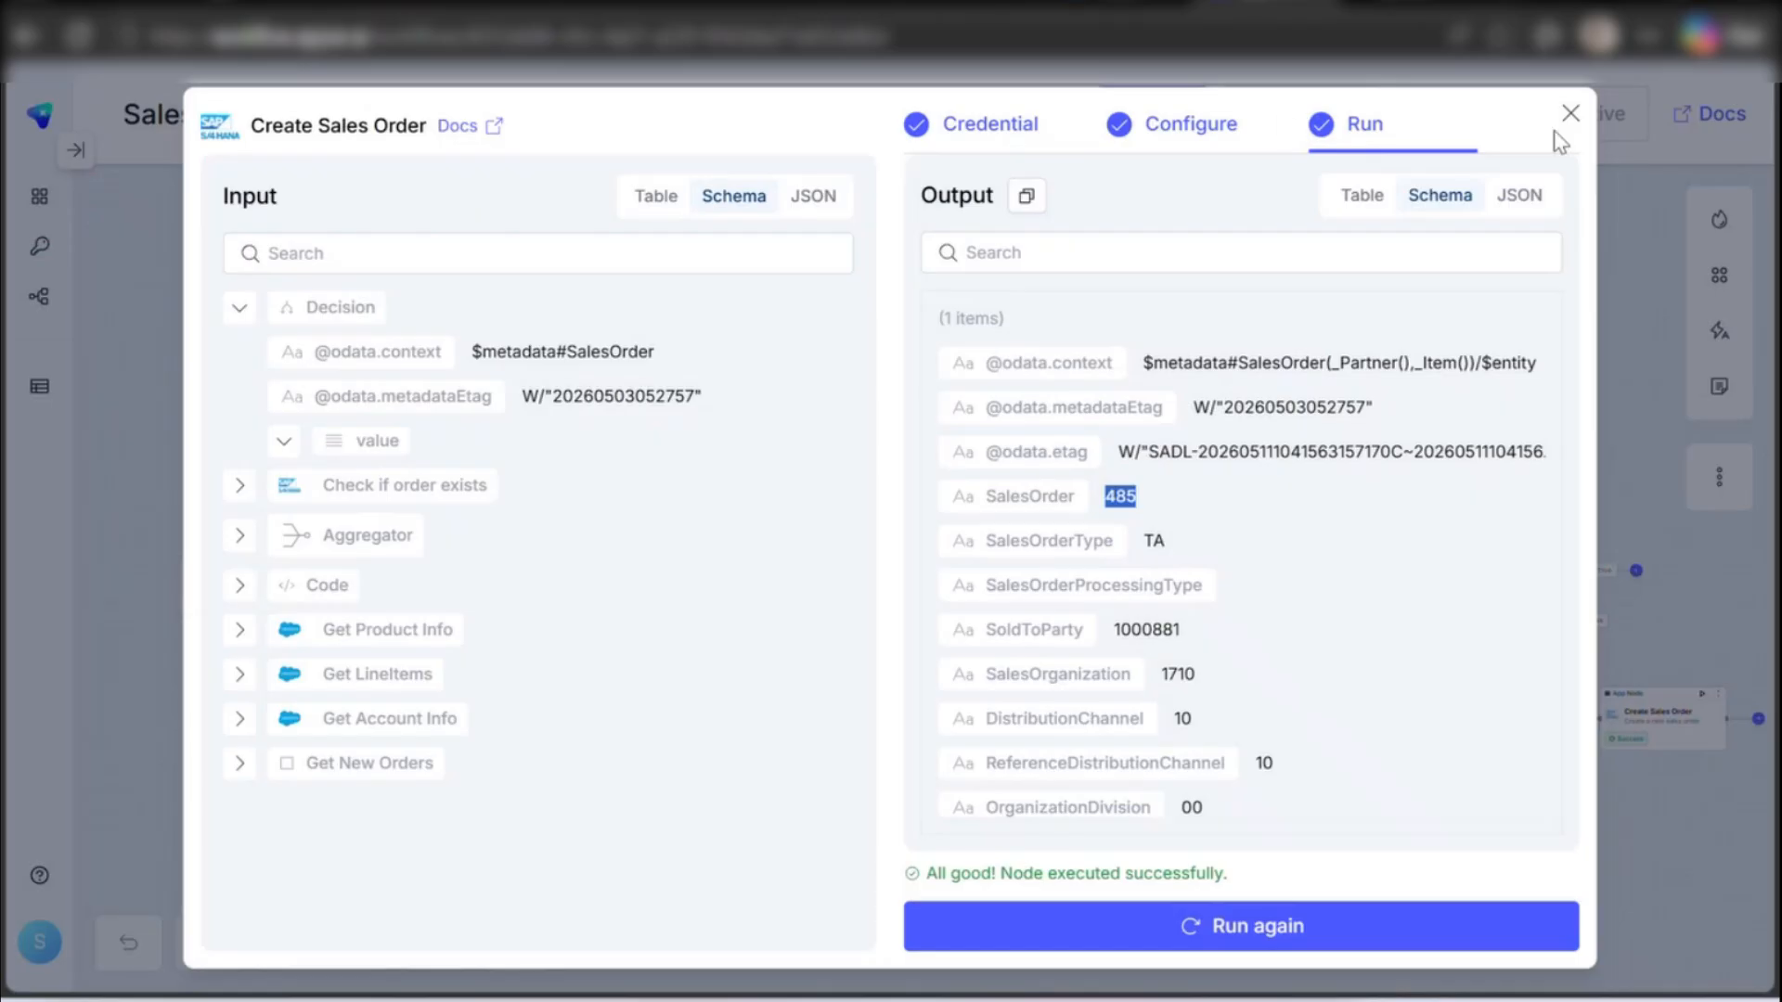
left_click(1565, 111)
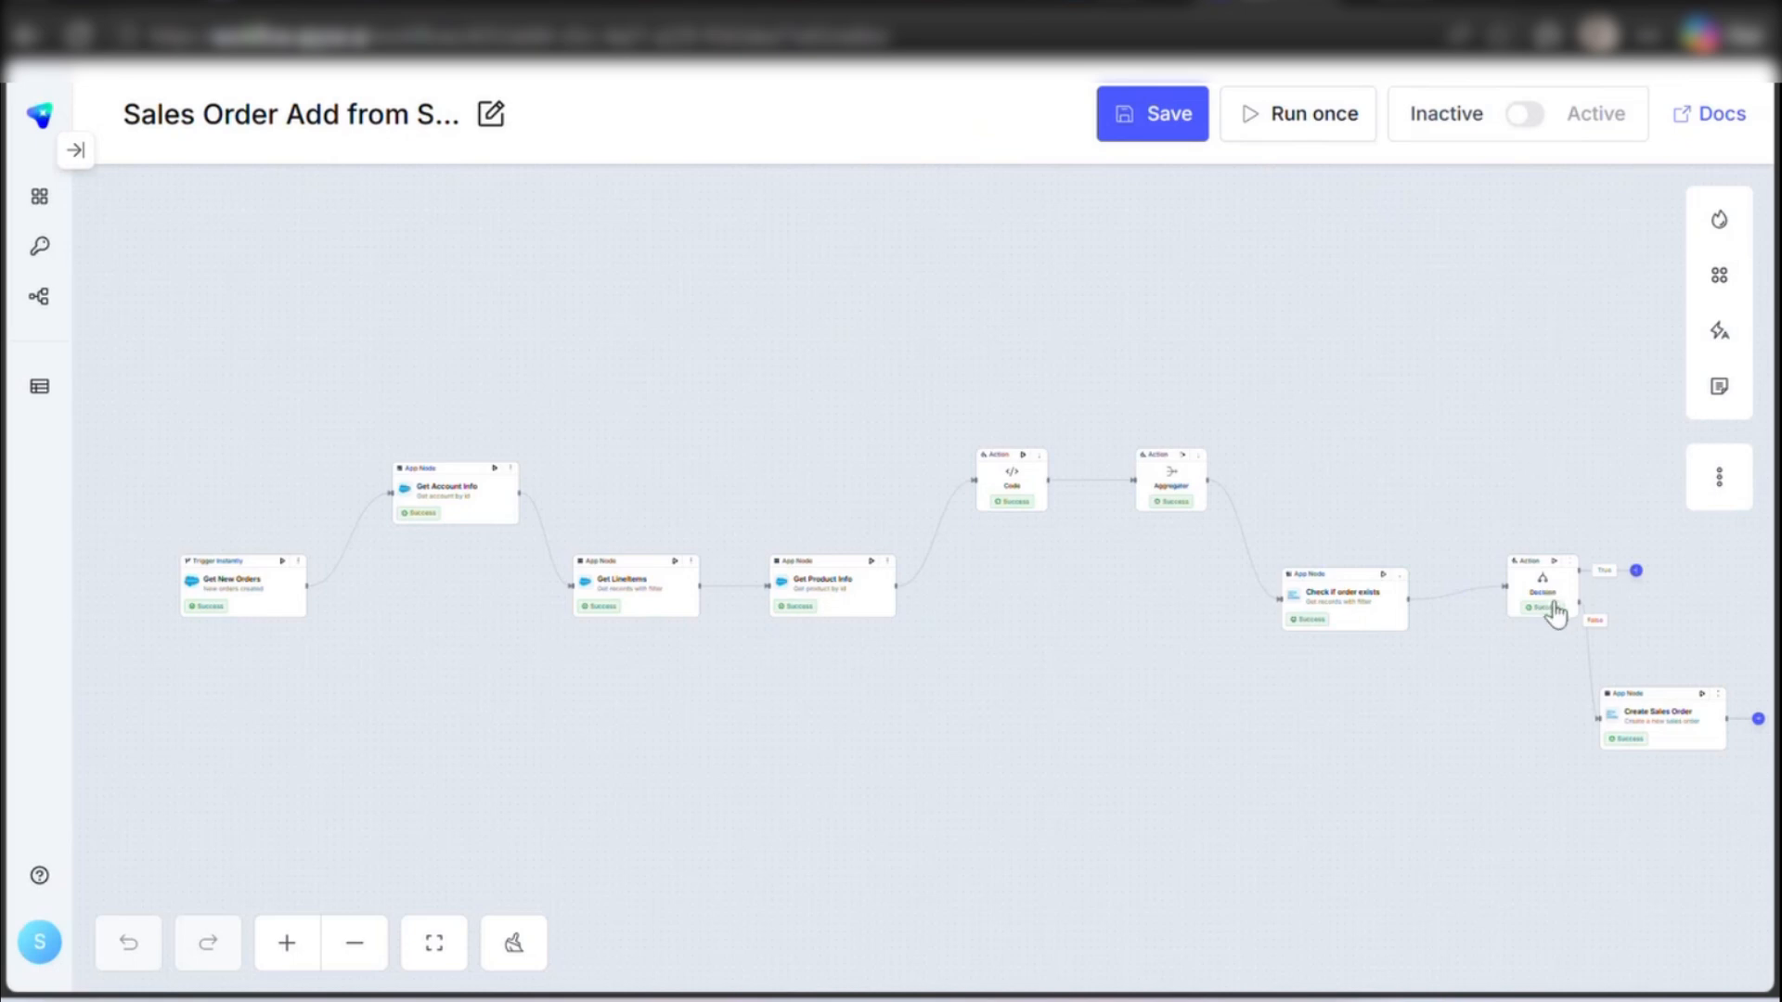
left_click(1668, 713)
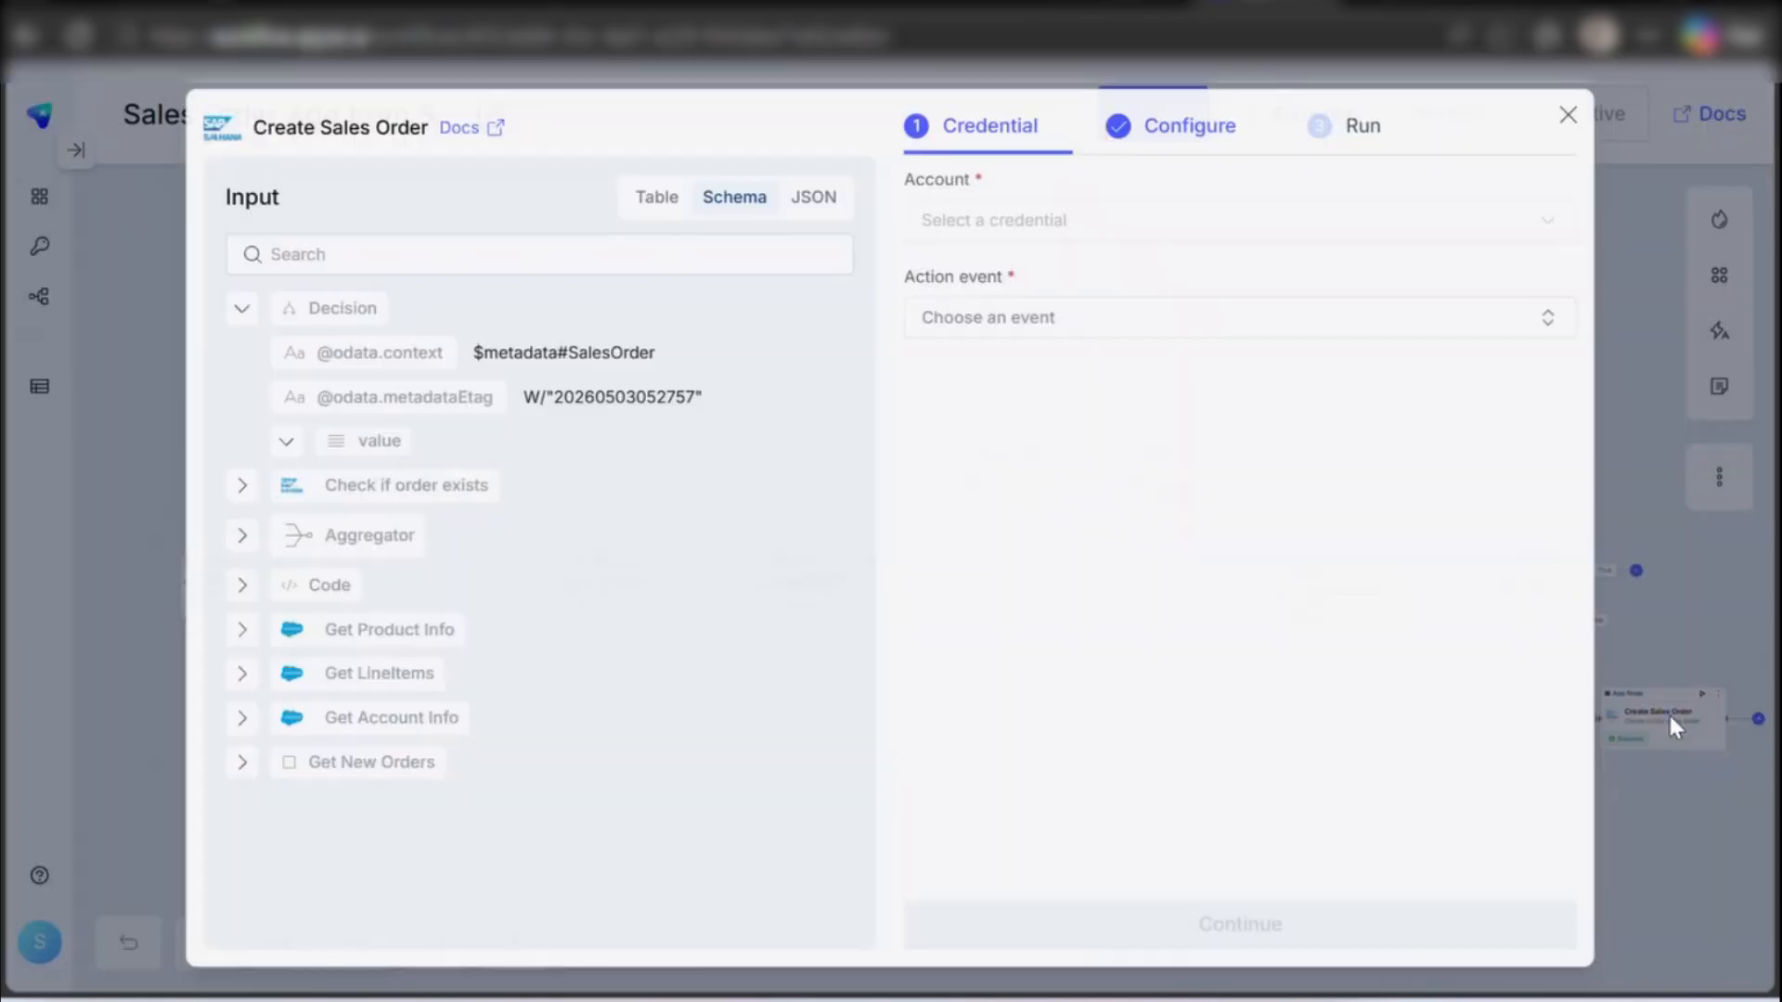
left_click(1333, 148)
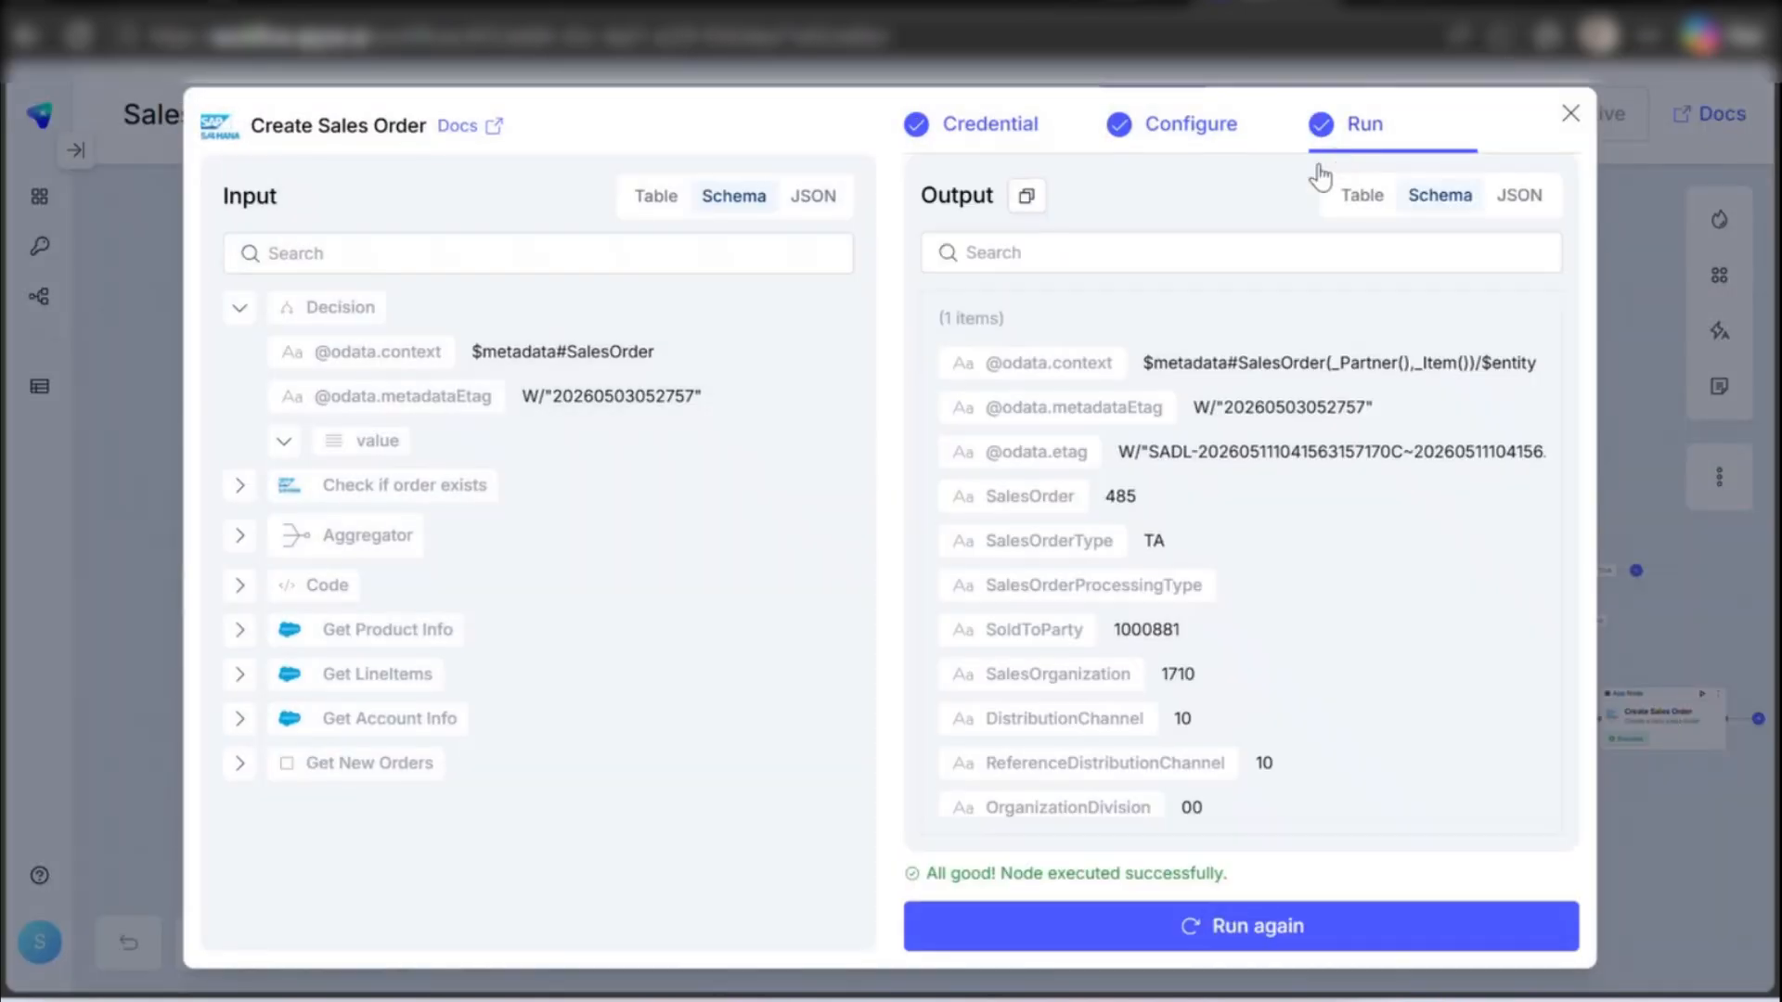
left_click(1571, 113)
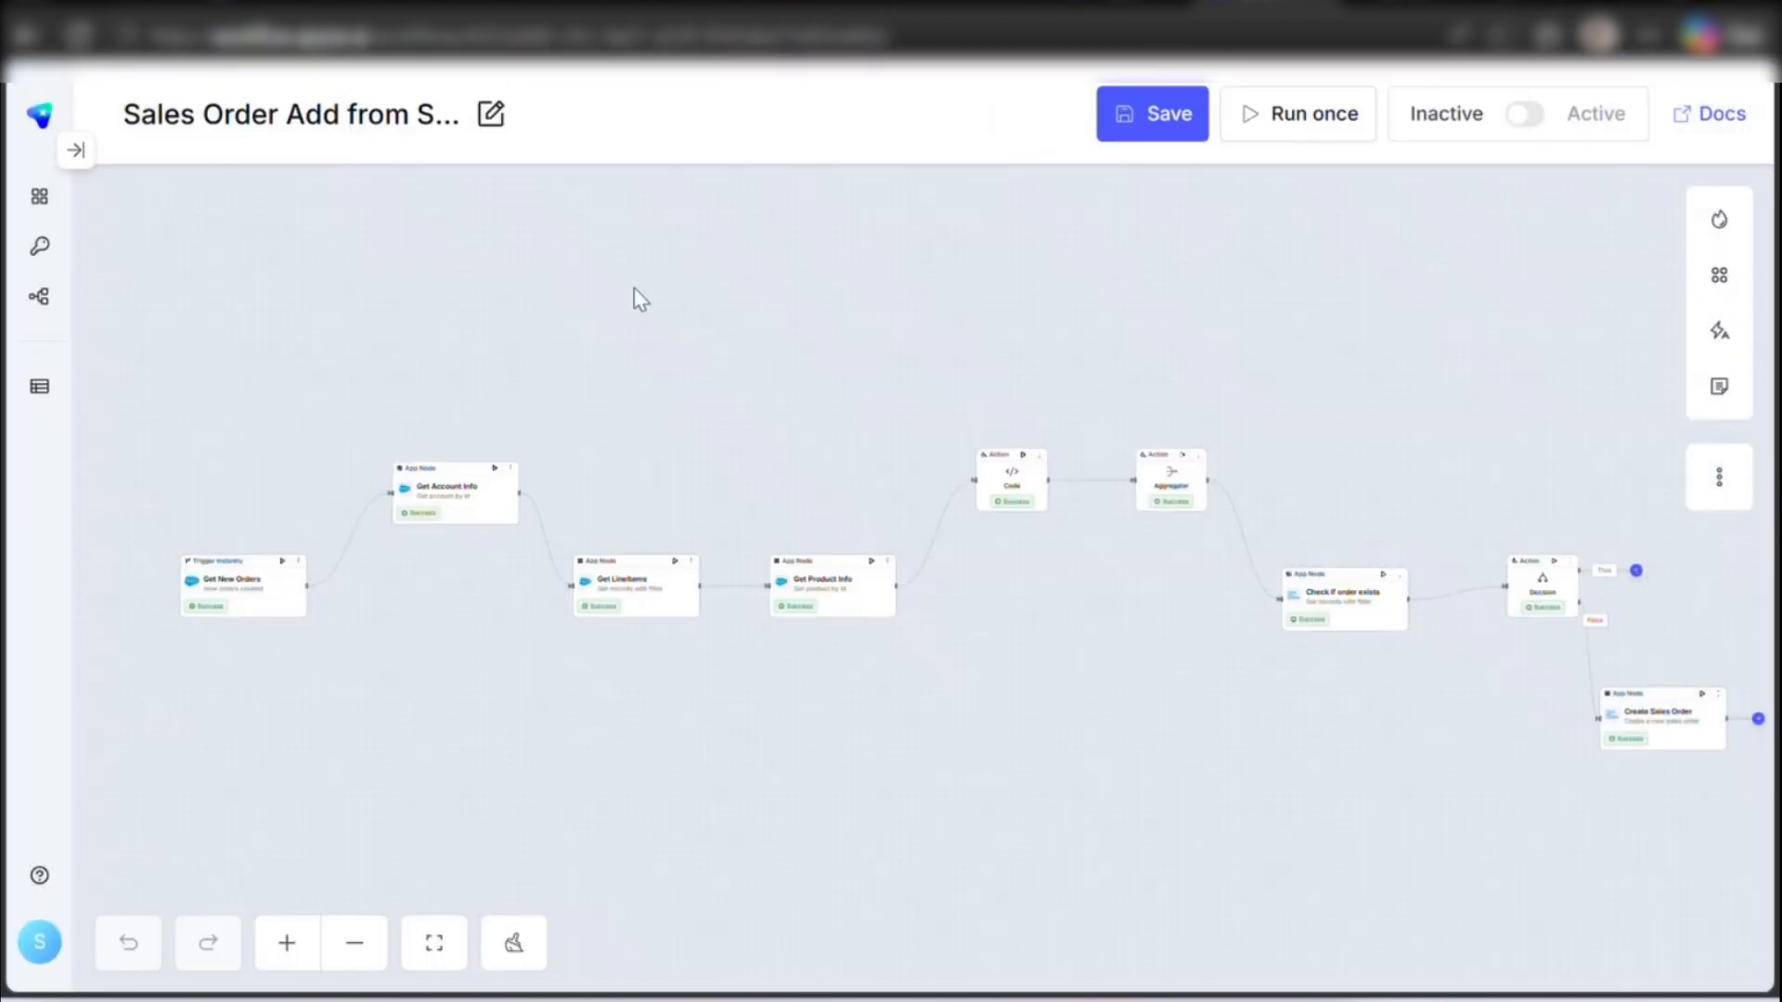